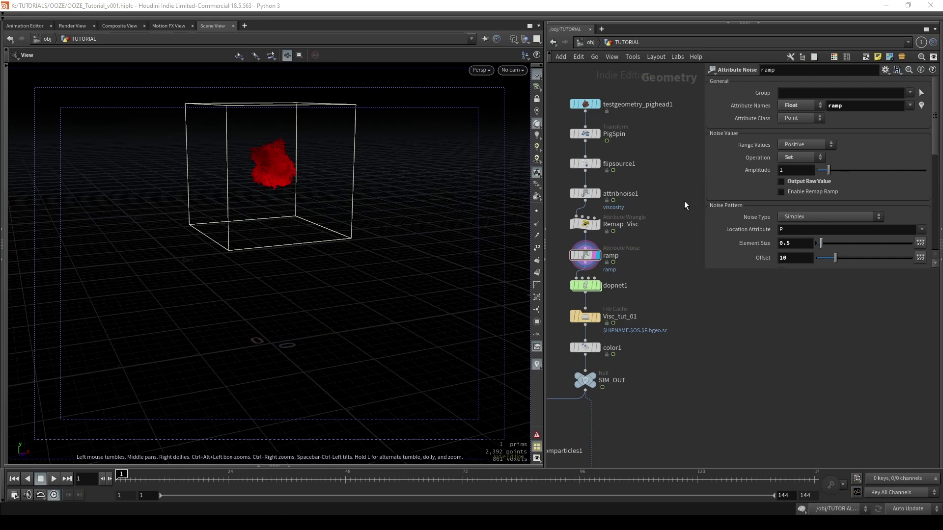
Review the source chain from the pig head through the PigSpin, flipsource1, attribnoise1 and Remap_Visc nodes
{"action": "left_click", "coordinate": [597, 104]}
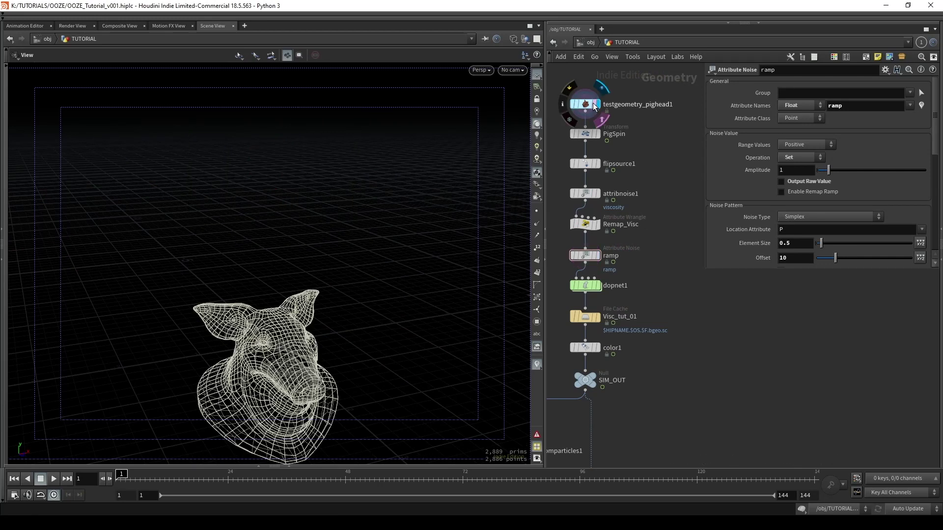
{"action": "key", "text": "w"}
{"action": "left_click", "coordinate": [596, 134]}
{"action": "key", "text": "w"}
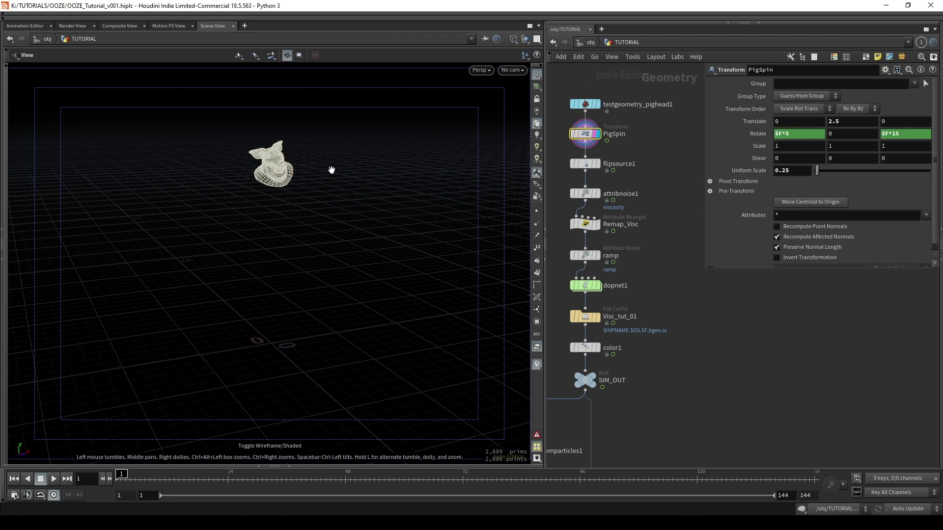
{"action": "key", "text": "w"}
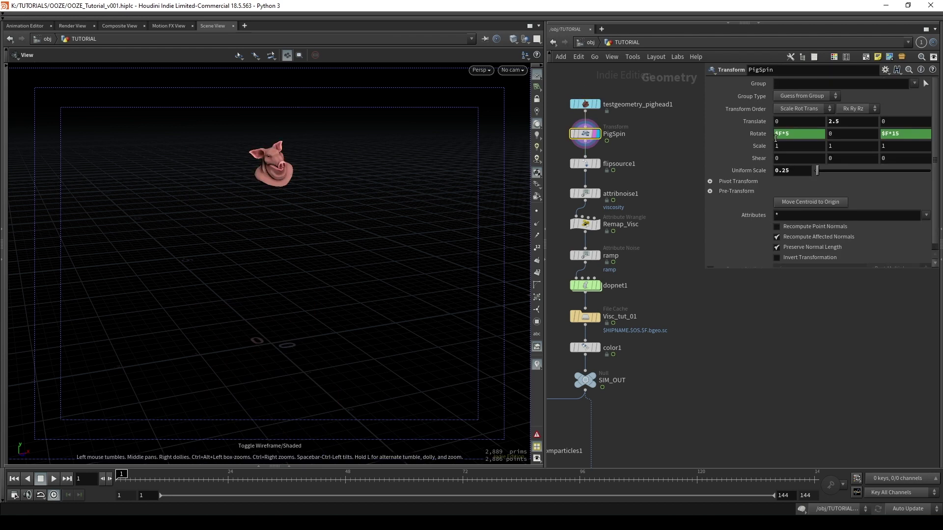
{"action": "left_click", "coordinate": [595, 163]}
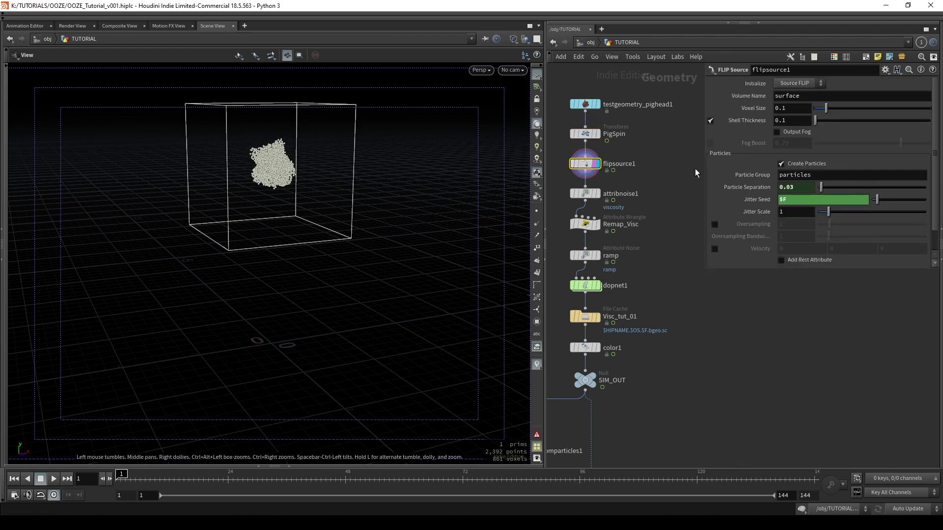
{"action": "left_click", "coordinate": [583, 197]}
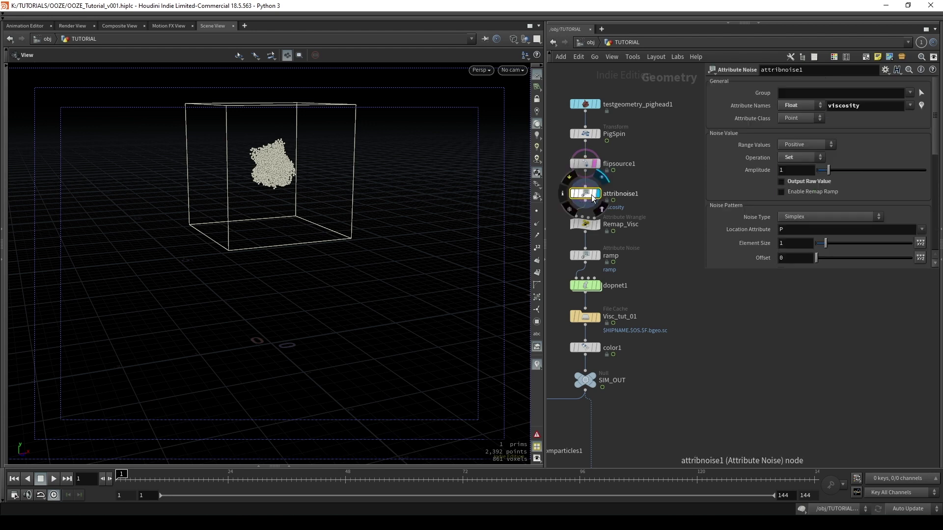
{"action": "left_click", "coordinate": [596, 194]}
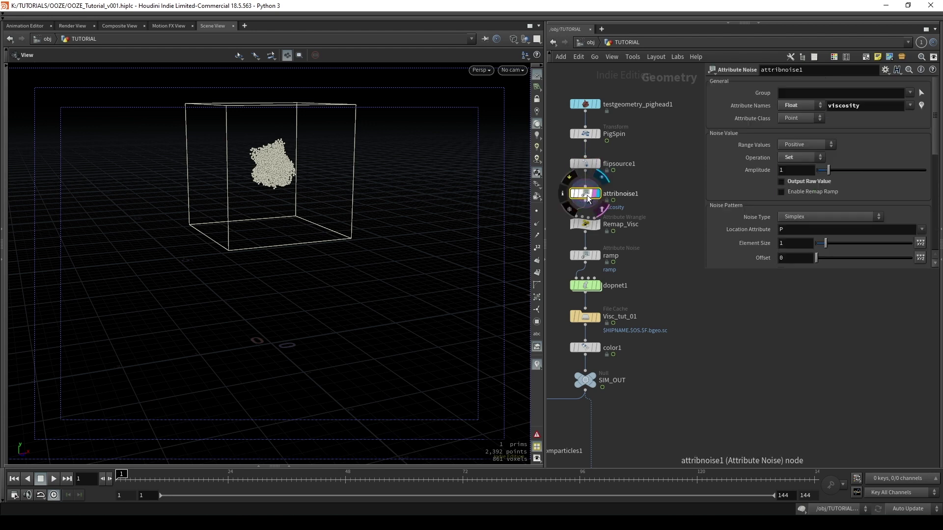
{"action": "left_click", "coordinate": [585, 225]}
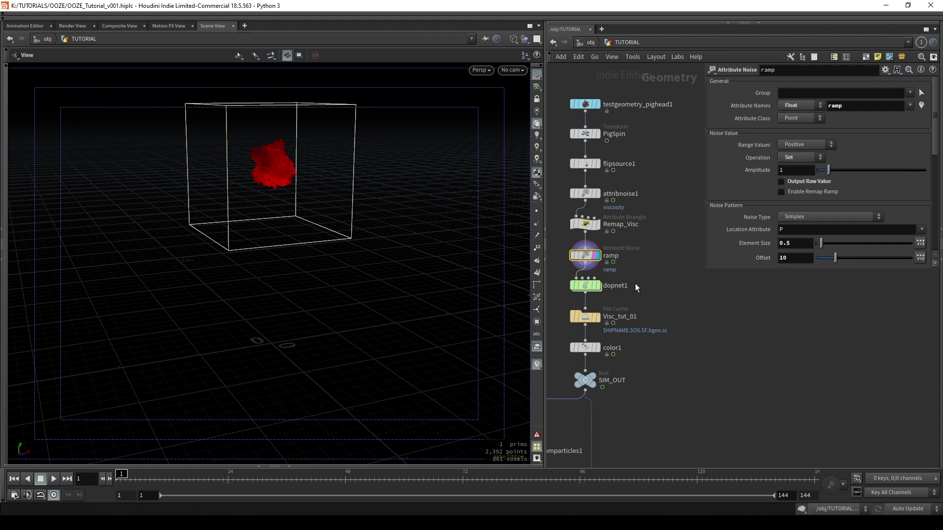
Inspect the FLIP solver's reseeding, viscosity and volume limit settings inside dopnet1
{"action": "left_click", "coordinate": [585, 284]}
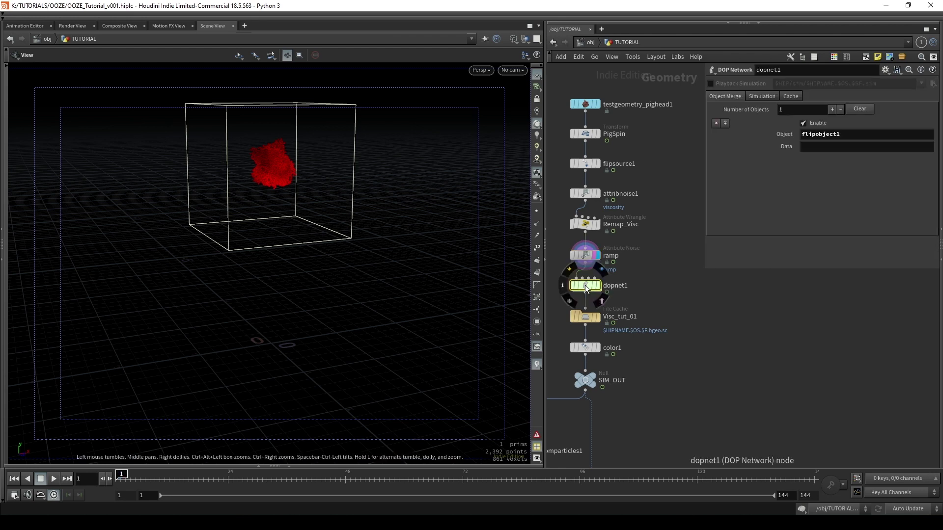
{"action": "double_click", "coordinate": [585, 284]}
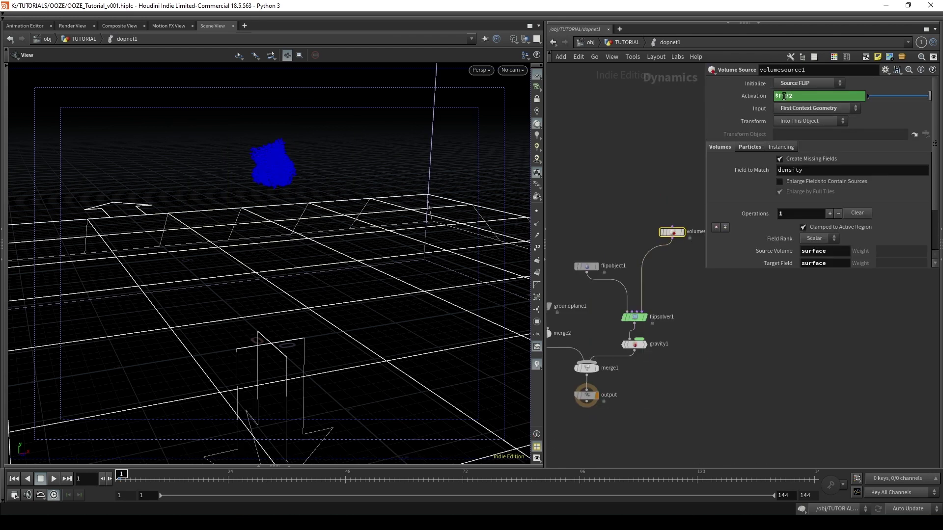
{"action": "left_click", "coordinate": [635, 317]}
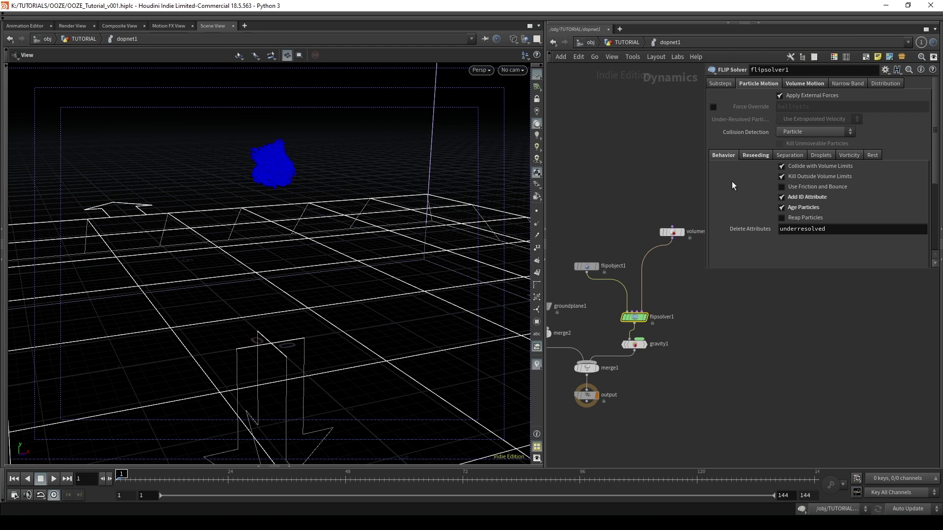
{"action": "left_click", "coordinate": [755, 156]}
{"action": "left_click", "coordinate": [804, 83]}
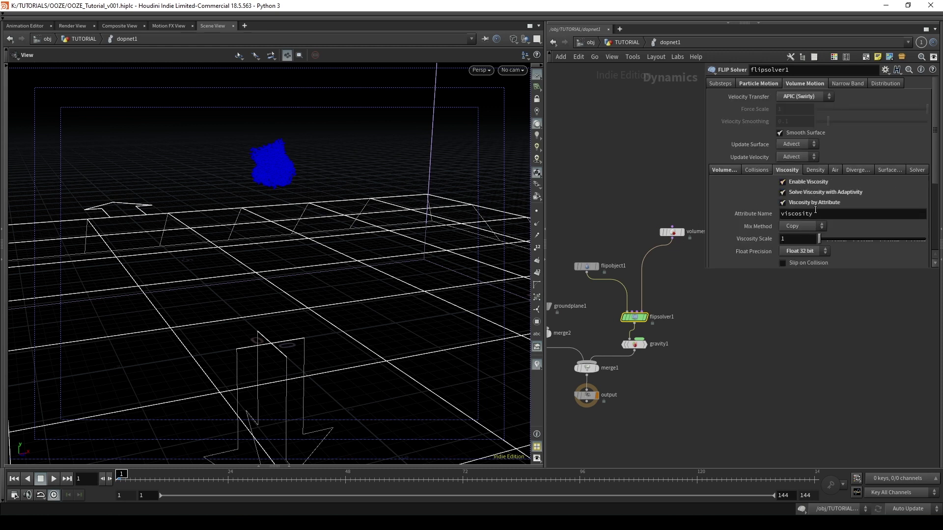
{"action": "left_click", "coordinate": [723, 169]}
{"action": "scroll", "coordinate": [669, 216], "scroll_direction": "down", "scroll_amount": 2}
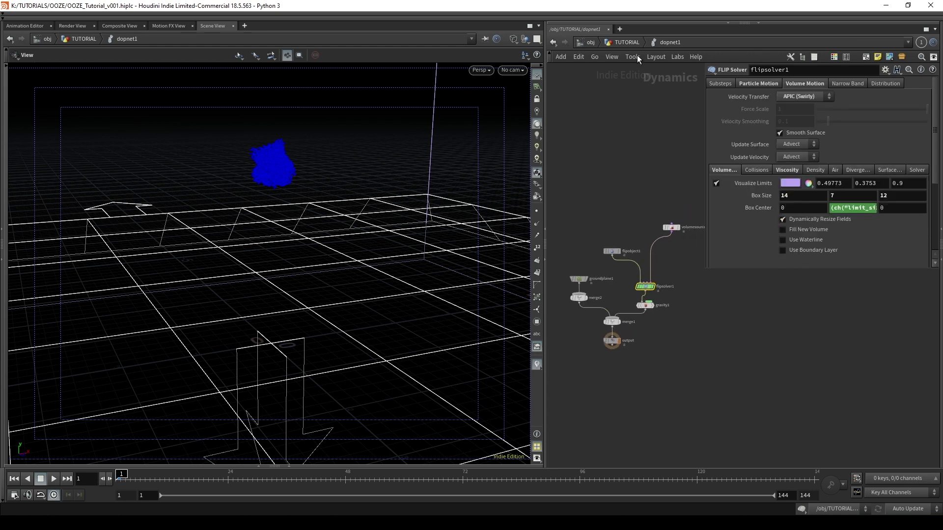
Return to the TUTORIAL network, play the cached Visc_tut_01 simulation and rewind to the first frame
{"action": "left_click", "coordinate": [626, 42]}
{"action": "key", "text": "Up"}
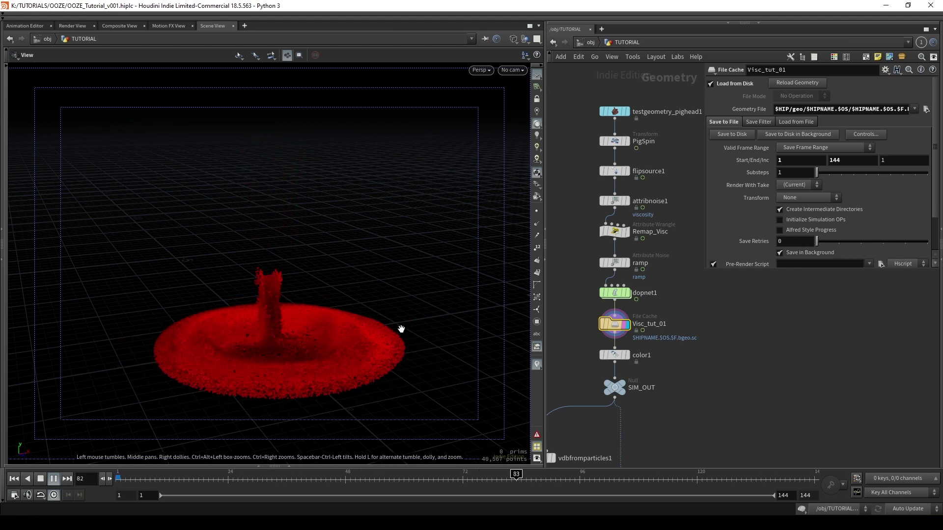
{"action": "key", "text": "ctrl+Up"}
Insert a POP Advect by Volumes node between volumesource1 and flipsolver1 inside dopnet1
{"action": "left_click", "coordinate": [615, 293]}
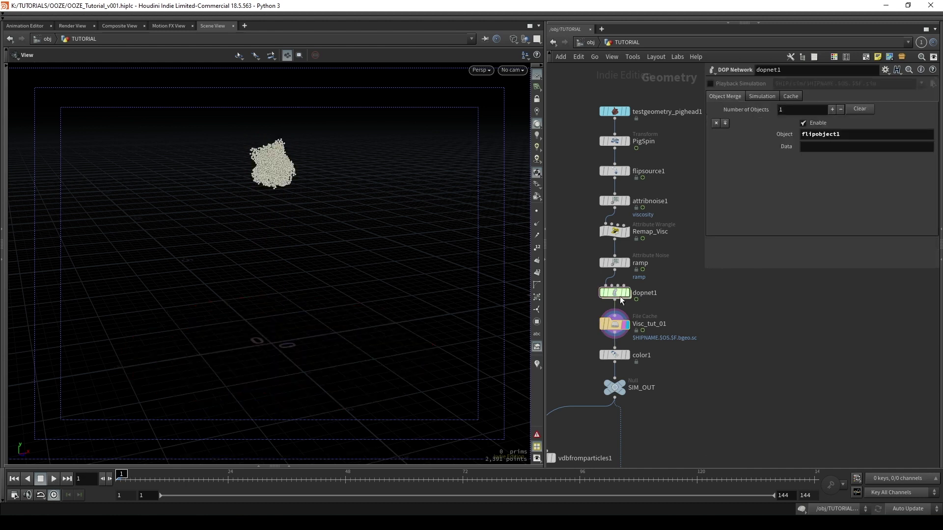
{"action": "double_click", "coordinate": [619, 295]}
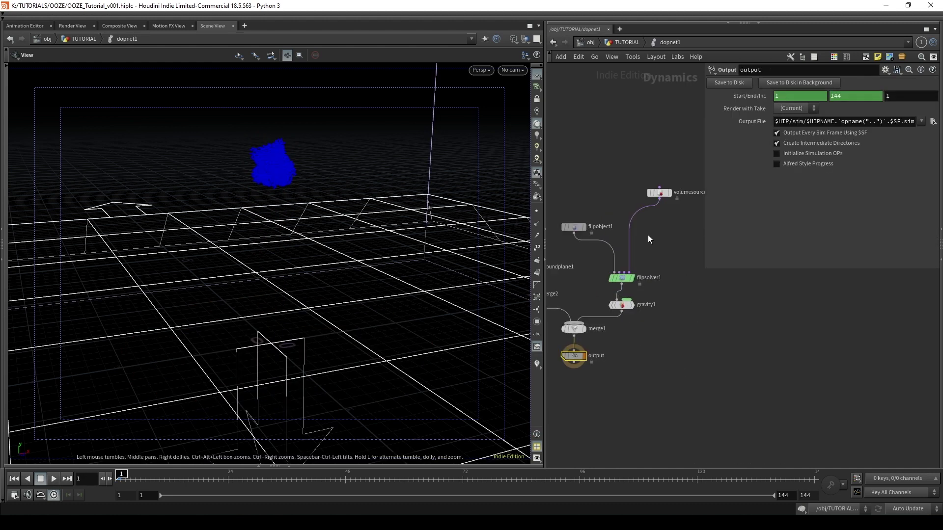
{"action": "key", "text": "Tab"}
{"action": "type", "text": "popad"}
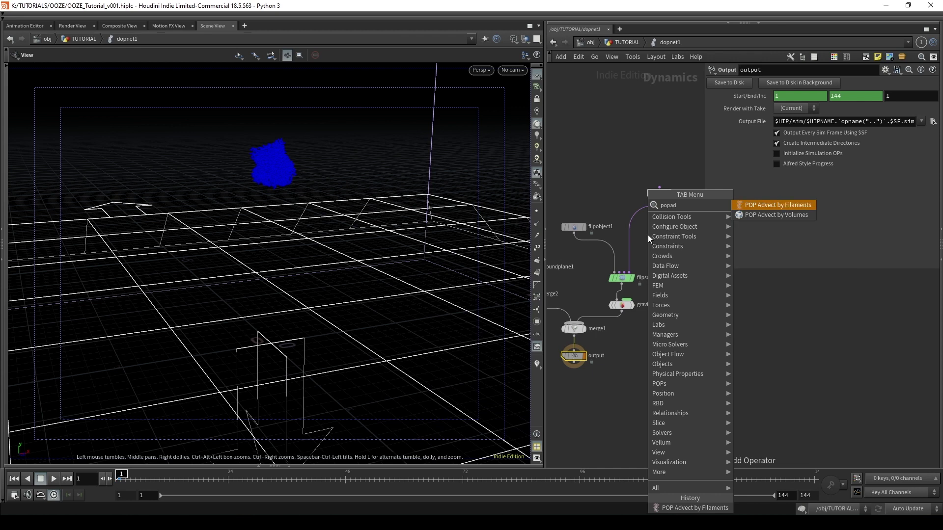
{"action": "key", "text": "Down"}
{"action": "key", "text": "Return"}
{"action": "left_click", "coordinate": [647, 235]}
{"action": "middle_click_drag", "start_coordinate": [647, 235], "coordinate": [620, 231]}
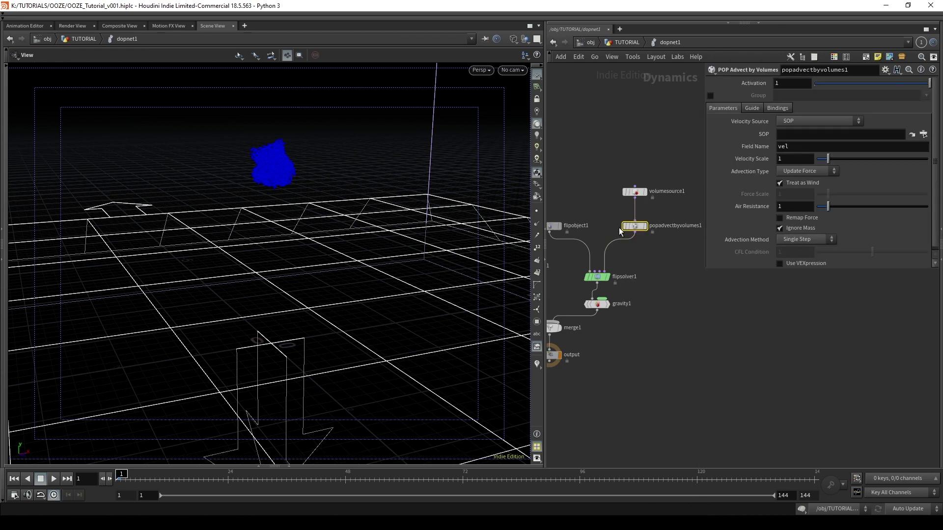
Set the POP Advect by Volumes node's velocity source to Fourth Context Geometry
{"action": "mouse_move", "coordinate": [637, 229]}
{"action": "left_click", "coordinate": [797, 121]}
{"action": "left_click", "coordinate": [817, 180]}
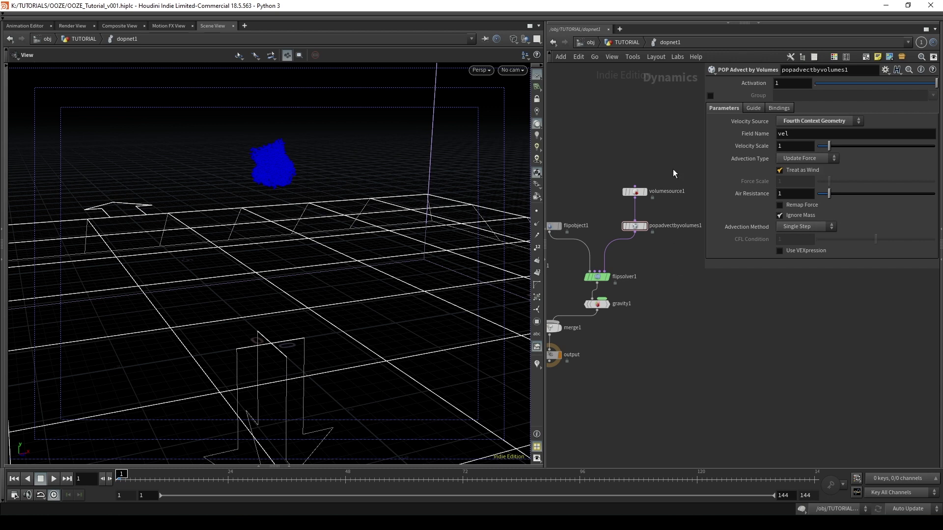
Return to the TUTORIAL network and separate the source node chain from dopnet1 to make room for new nodes
{"action": "left_click", "coordinate": [627, 42]}
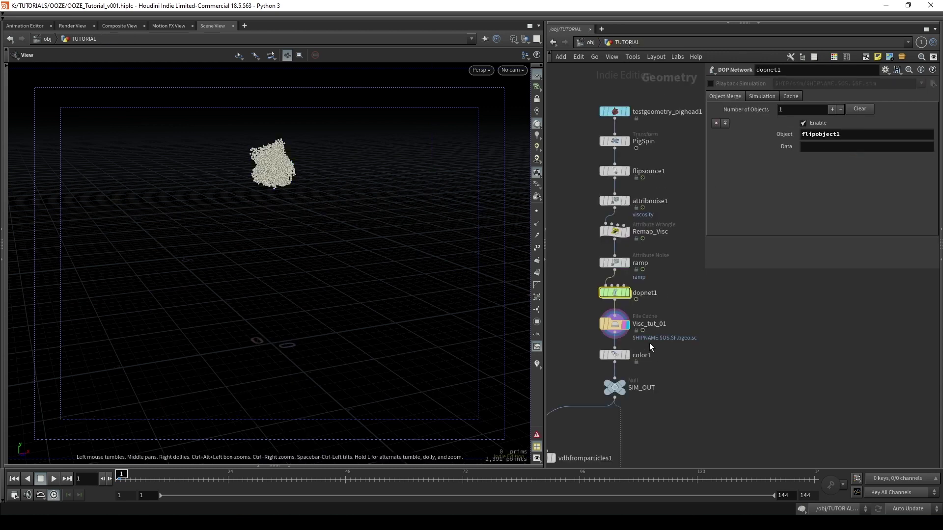
{"action": "mouse_move", "coordinate": [632, 281]}
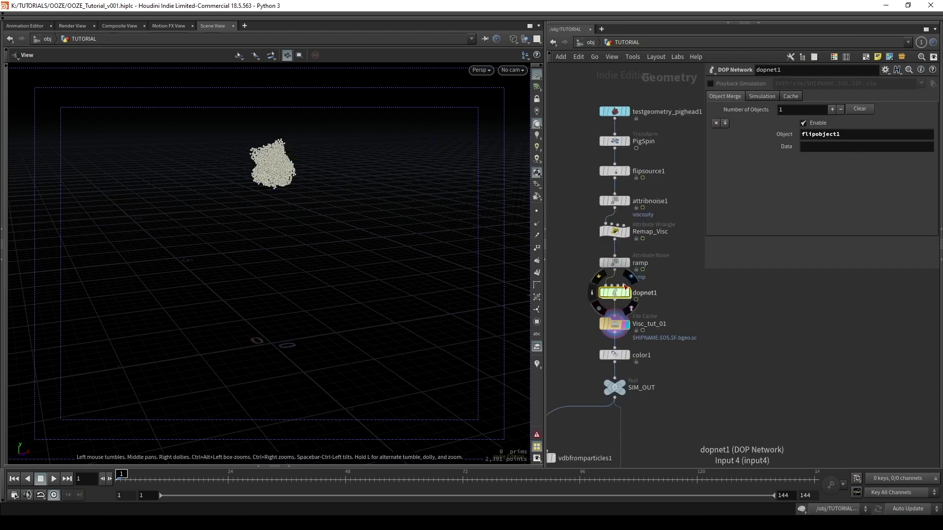
{"action": "middle_click_drag", "start_coordinate": [746, 355], "coordinate": [770, 375]}
{"action": "left_click_drag", "start_coordinate": [586, 116], "coordinate": [571, 231]}
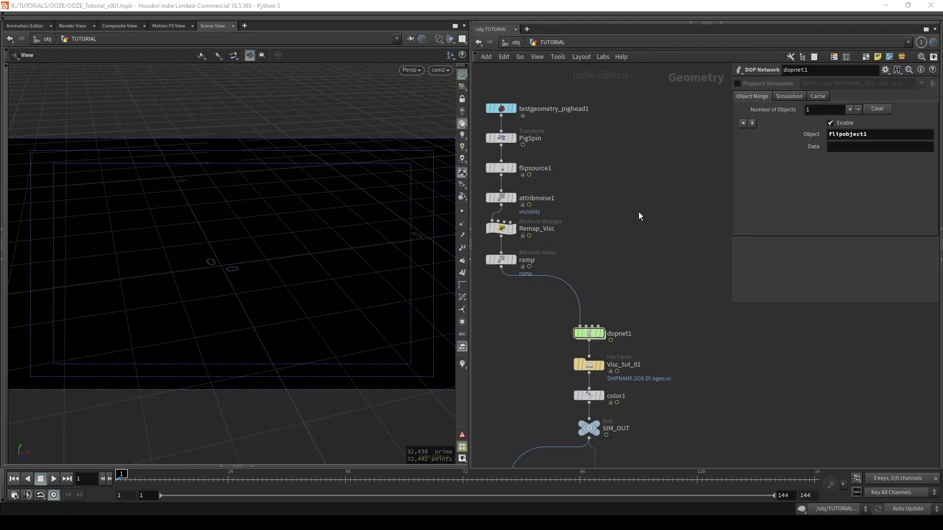
Add a Box node beside the source chain and template it in the viewport
{"action": "key", "text": "Tab"}
{"action": "type", "text": "box"}
{"action": "key", "text": "Return"}
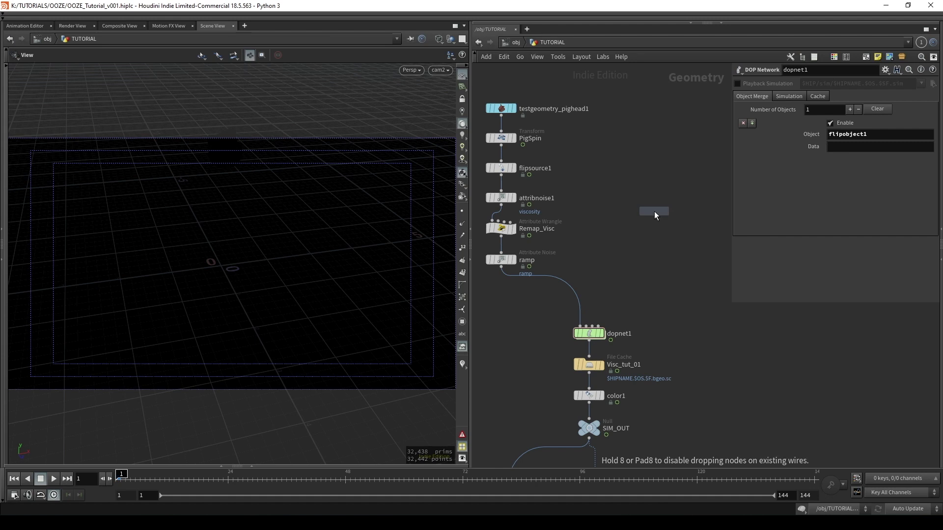
{"action": "left_click", "coordinate": [654, 211]}
{"action": "left_click", "coordinate": [662, 213]}
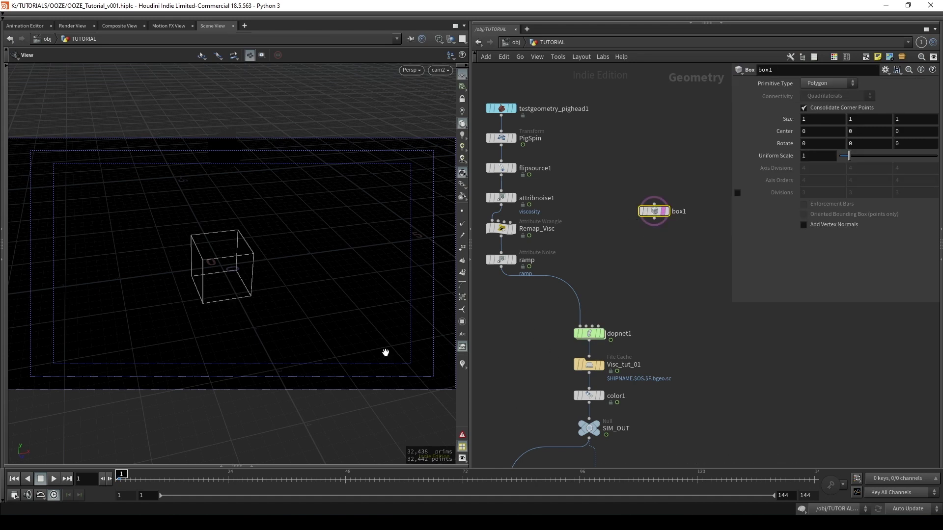
Set the box's size to 8.5 in X and 6.2 in Z
{"action": "middle_click_drag", "start_coordinate": [810, 119], "coordinate": [838, 139]}
{"action": "middle_click_drag", "start_coordinate": [906, 117], "coordinate": [933, 127]}
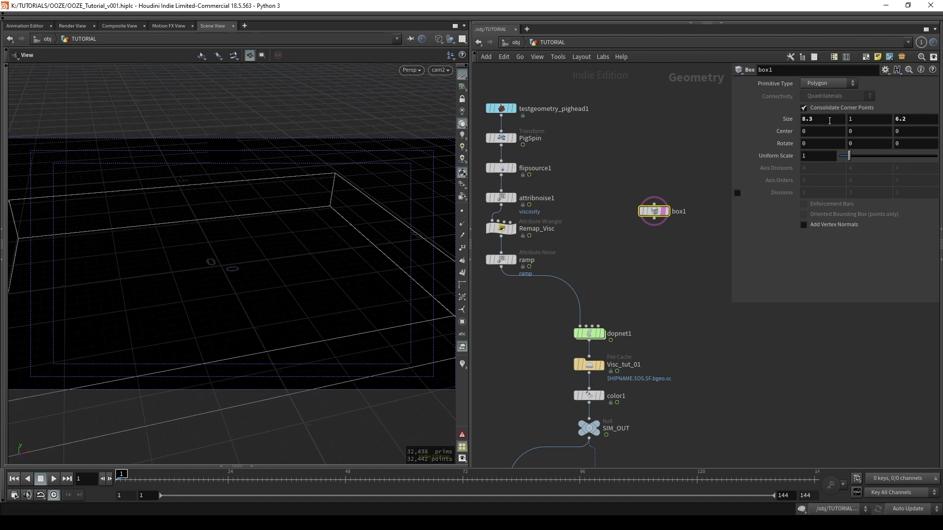
{"action": "middle_click_drag", "start_coordinate": [829, 120], "coordinate": [837, 121]}
Link the box's Center Y to its Y size with the expression ch("sizey")/2
{"action": "right_click", "coordinate": [877, 119]}
{"action": "left_click", "coordinate": [880, 184]}
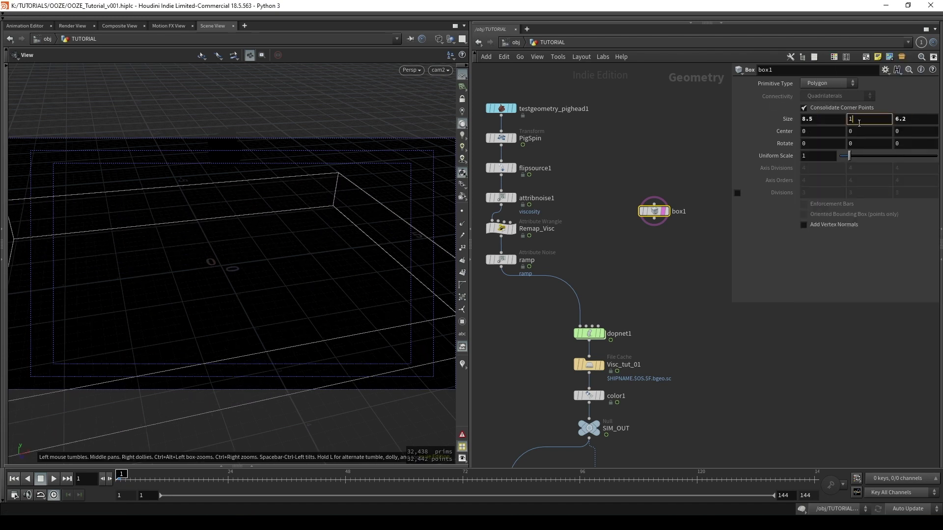
{"action": "left_click", "coordinate": [870, 132]}
{"action": "right_click", "coordinate": [873, 132]}
{"action": "left_click", "coordinate": [903, 226]}
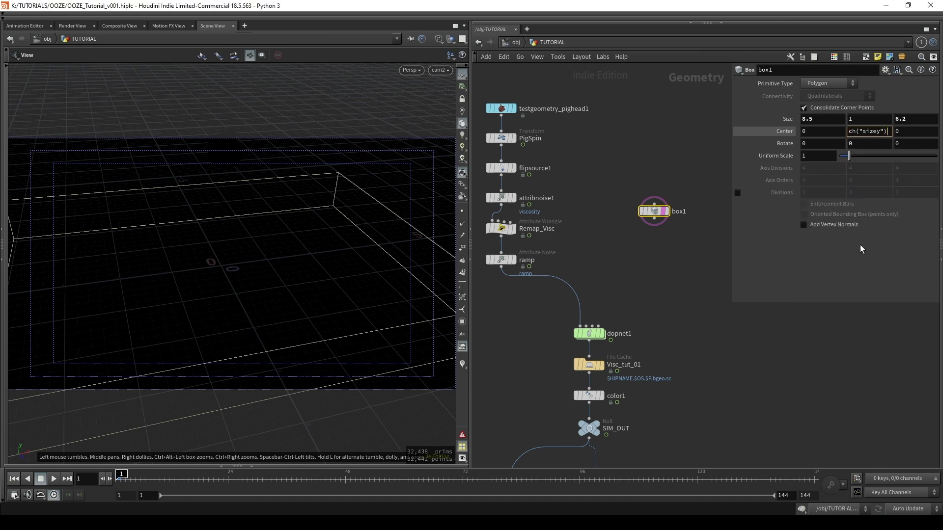
{"action": "type", "text": "/2"}
{"action": "key", "text": "Return"}
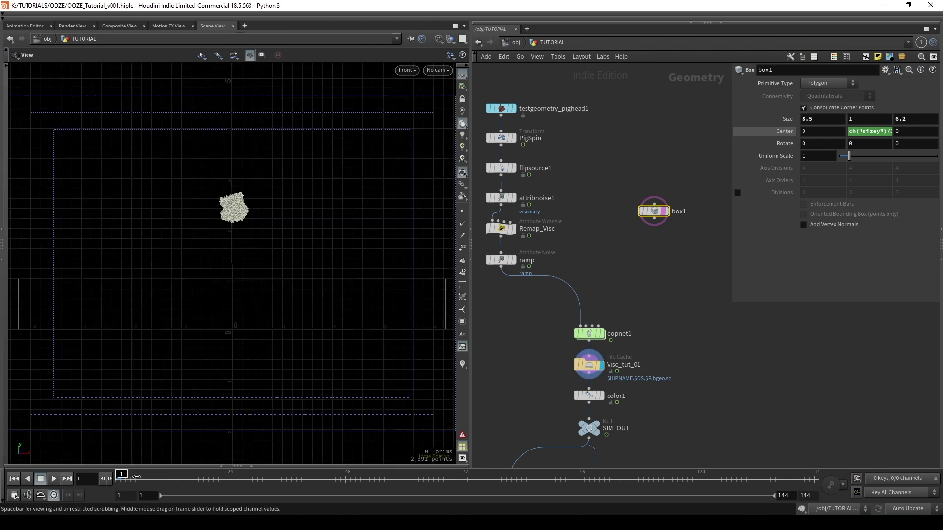
Set the box's Y size to 0.5 against the simulation at frame 87 and wrap its Center Y expression in parentheses
{"action": "mouse_move", "coordinate": [136, 477]}
{"action": "left_mouse_down"}
{"action": "mouse_move", "coordinate": [570, 476]}
{"action": "mouse_move", "coordinate": [536, 475]}
{"action": "left_mouse_up"}
{"action": "middle_click_drag", "start_coordinate": [870, 120], "coordinate": [846, 126]}
{"action": "left_click", "coordinate": [889, 132]}
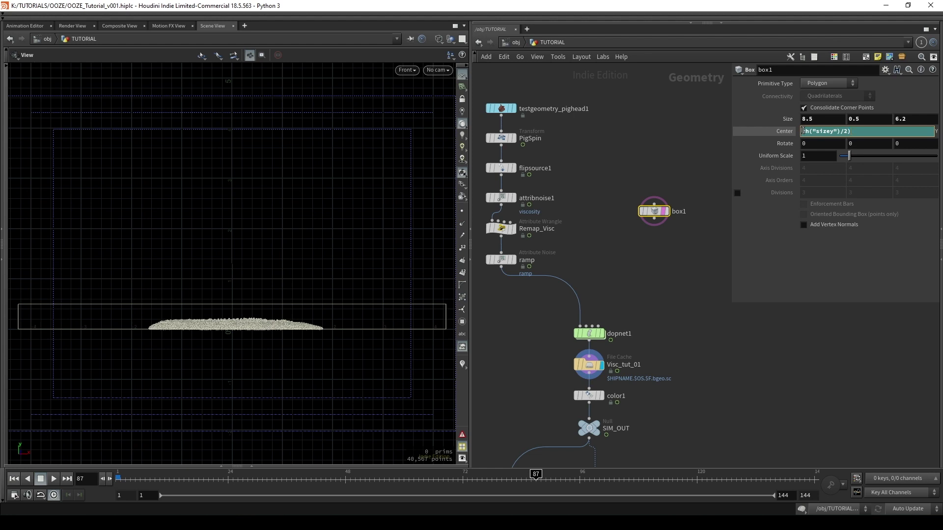
{"action": "type", "text": "("}
{"action": "key", "text": "Return"}
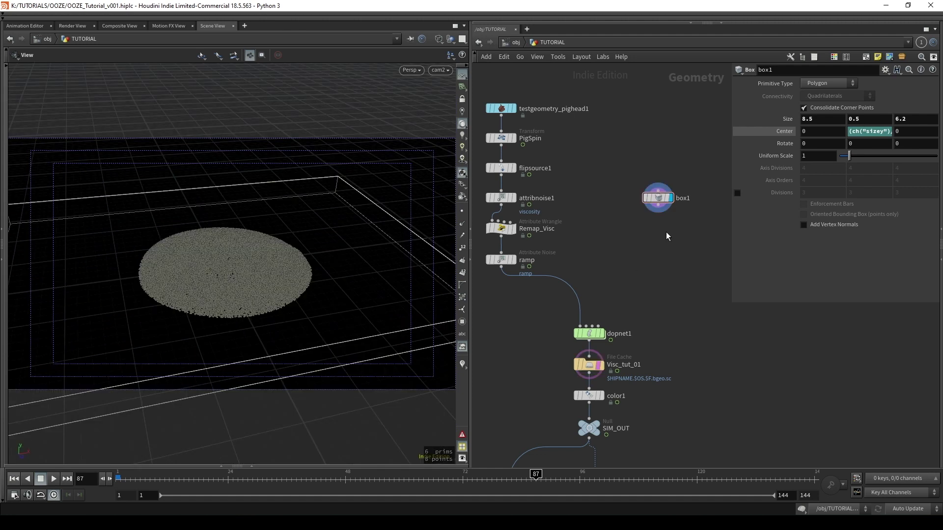
Add a Volume node below box1, wire the box into its input and display the volume
{"action": "key", "text": "Tab"}
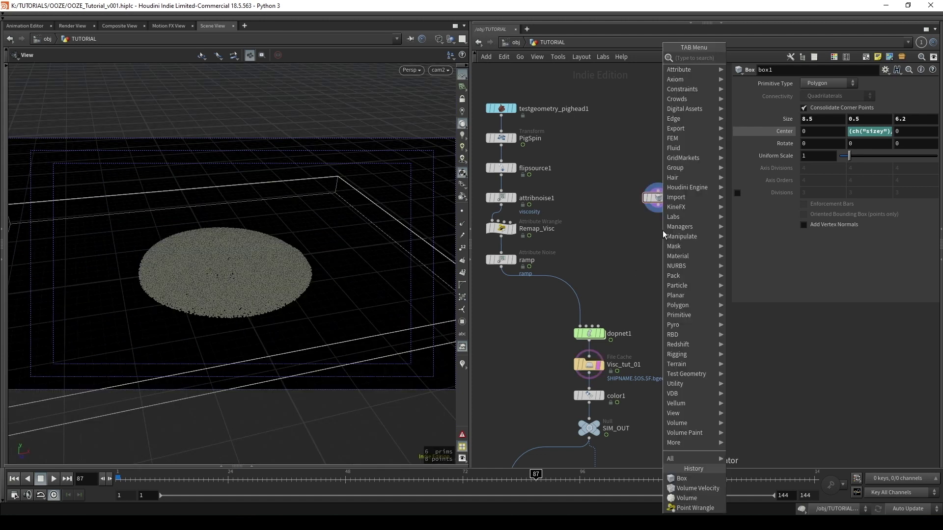
{"action": "key", "text": "Return"}
{"action": "left_click", "coordinate": [663, 231]}
{"action": "left_click", "coordinate": [657, 205]}
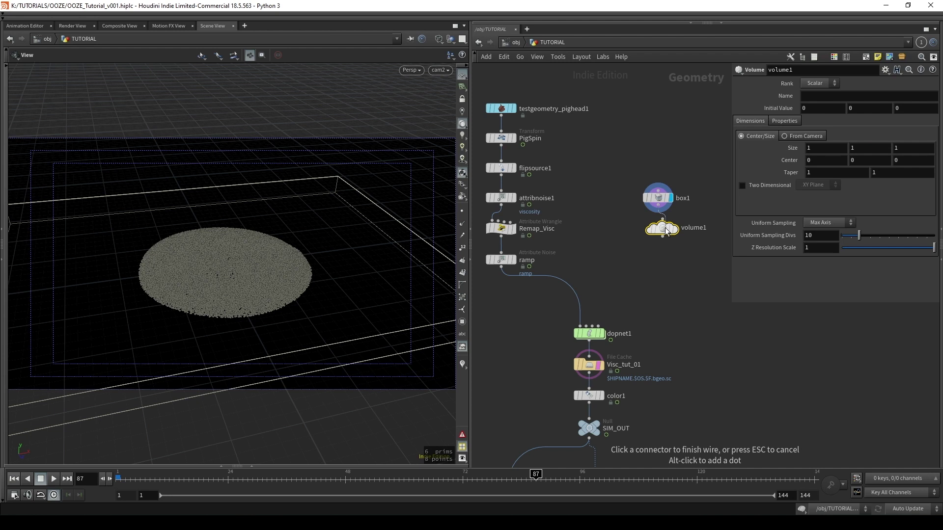
{"action": "left_click", "coordinate": [663, 221]}
{"action": "left_click", "coordinate": [658, 209]}
{"action": "left_click", "coordinate": [672, 229]}
Set the volume's rank to Vector and its name to vel
{"action": "left_click", "coordinate": [812, 84]}
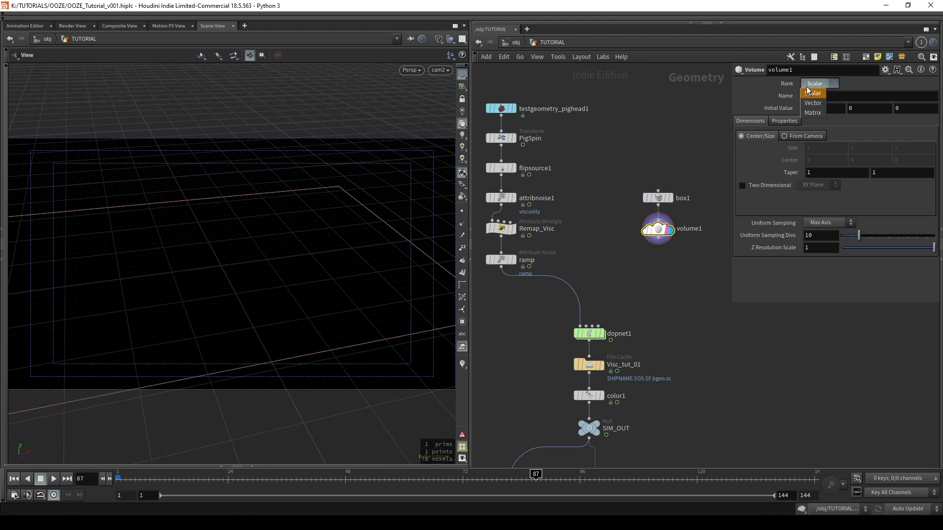
{"action": "left_click", "coordinate": [816, 103]}
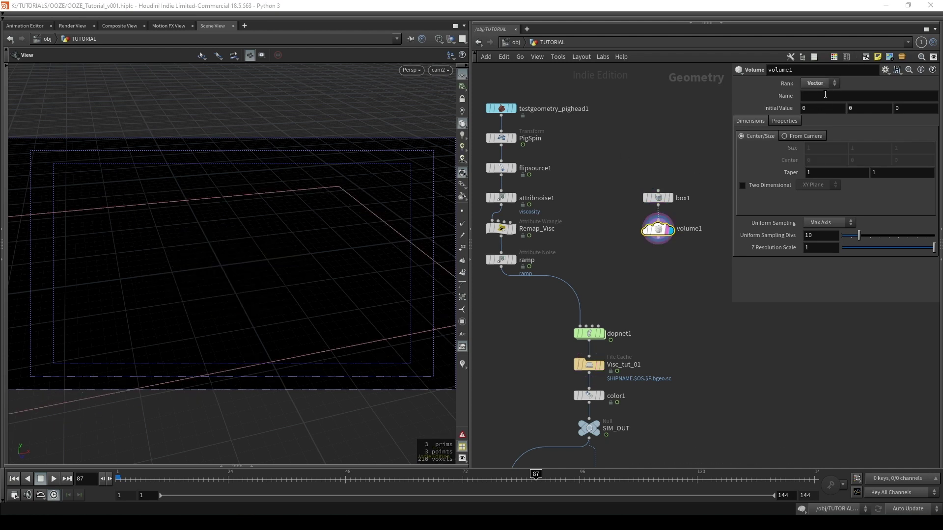
{"action": "type", "text": "ve"}
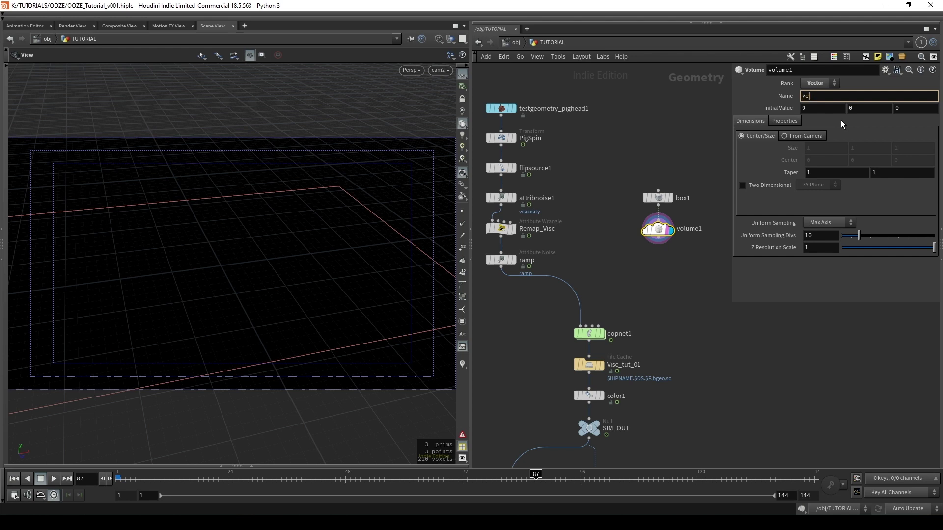
{"action": "type", "text": "l"}
{"action": "key", "text": "Return"}
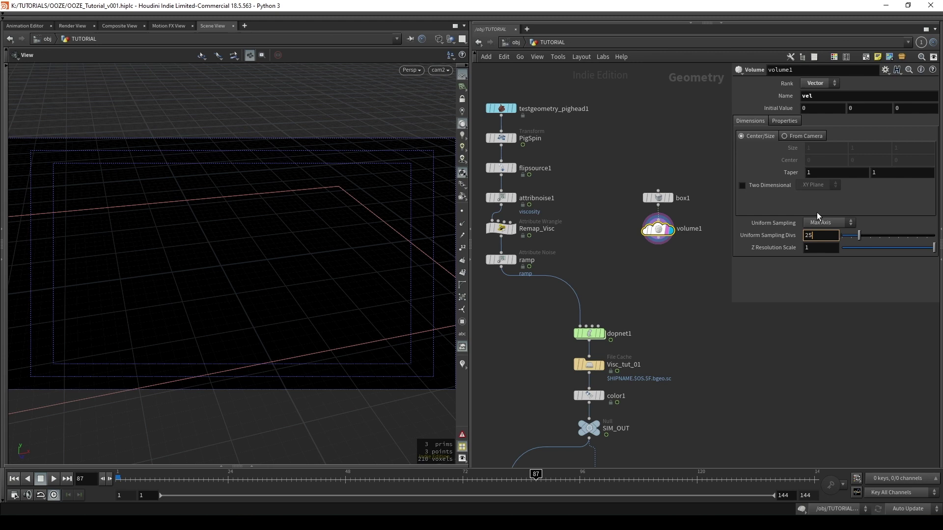
Set the volume's Uniform Sampling Divs to 250 and the first component of its Initial Value to 5
{"action": "type", "text": "250"}
{"action": "key", "text": "Return"}
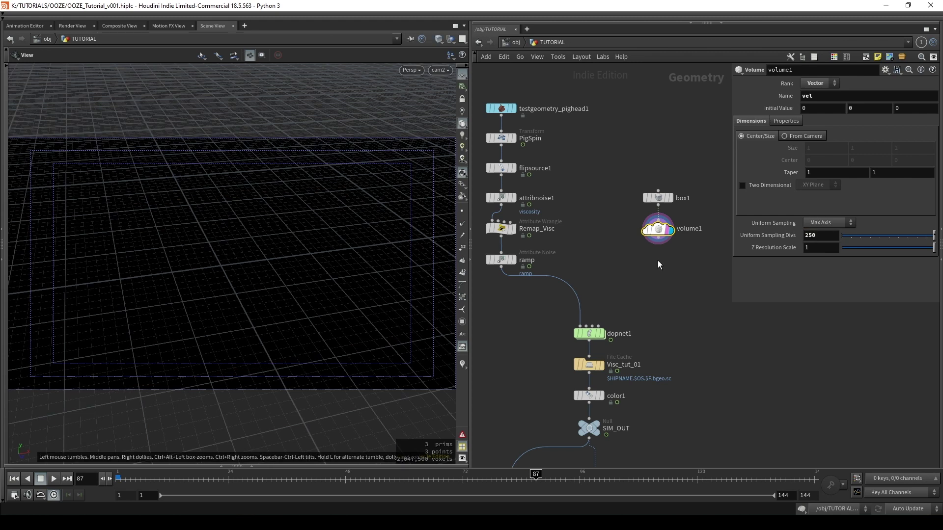
{"action": "left_click_drag", "start_coordinate": [815, 108], "coordinate": [794, 114]}
{"action": "type", "text": "5"}
{"action": "key", "text": "Return"}
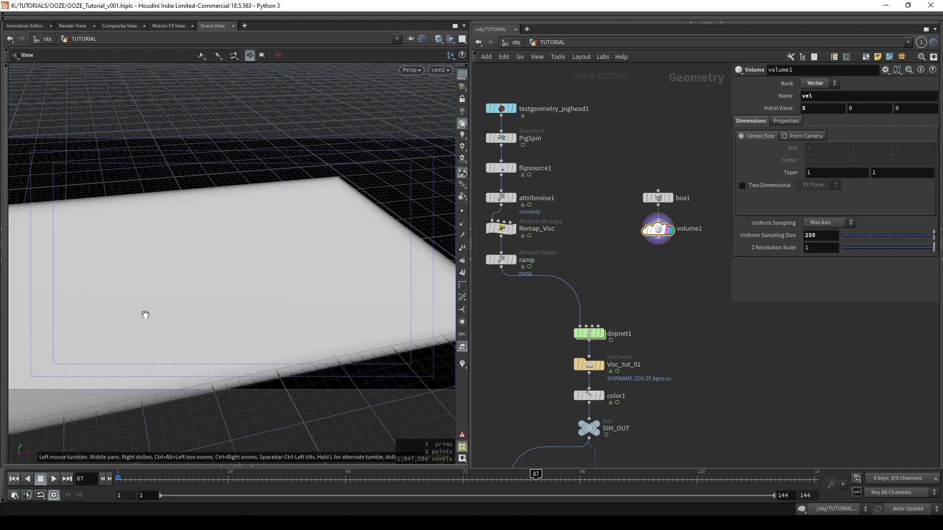
Wire volume1 into the fourth input of dopnet1 and open the DOP network
{"action": "left_click_drag", "start_coordinate": [658, 242], "coordinate": [599, 326]}
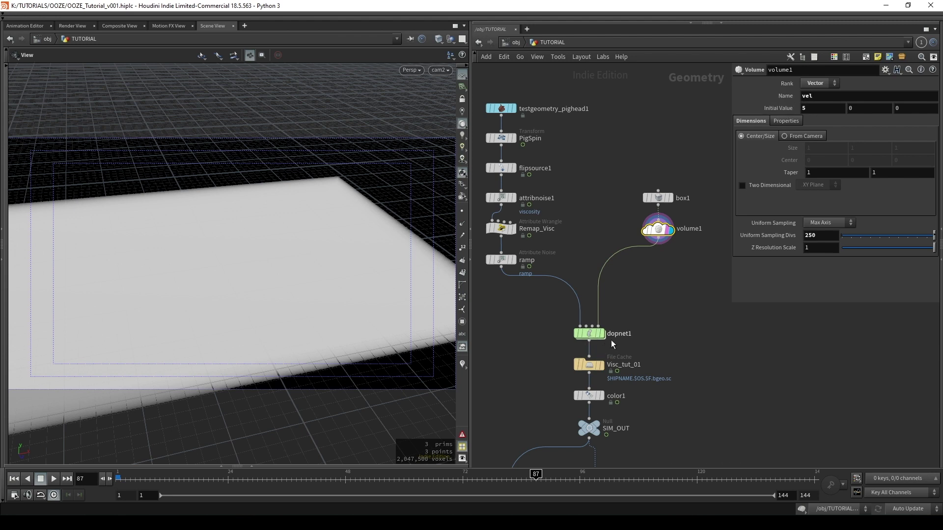
{"action": "double_click", "coordinate": [587, 334]}
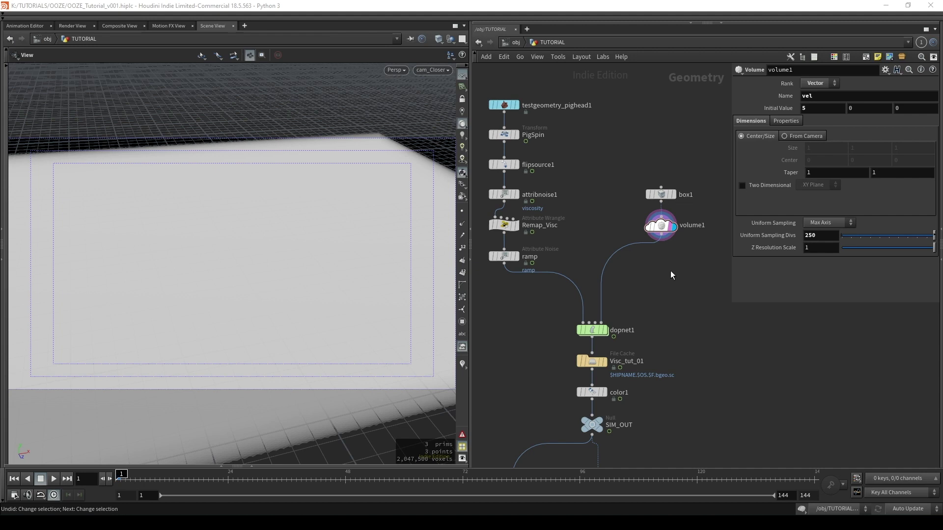
Add a Volume VOP node and insert it between volume1 and dopnet1
{"action": "key", "text": "Tab"}
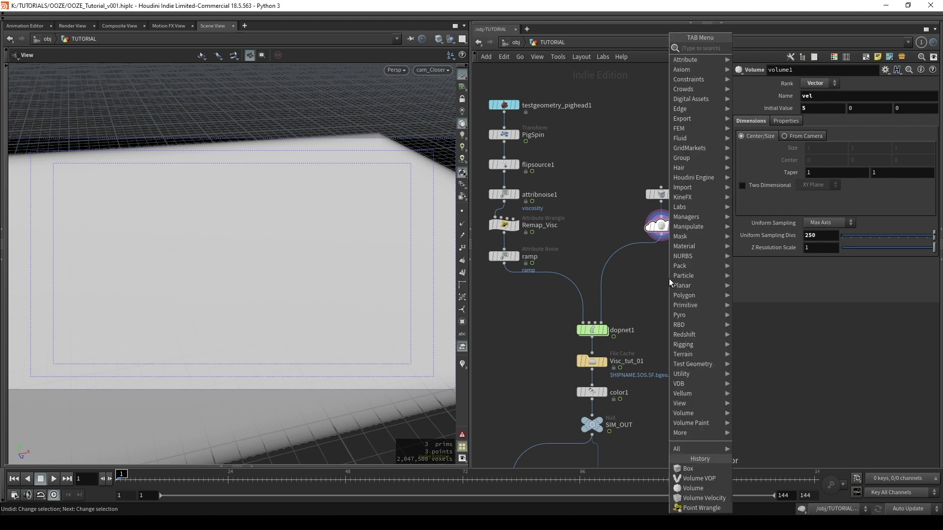
{"action": "type", "text": "volume vop"}
{"action": "key", "text": "Return"}
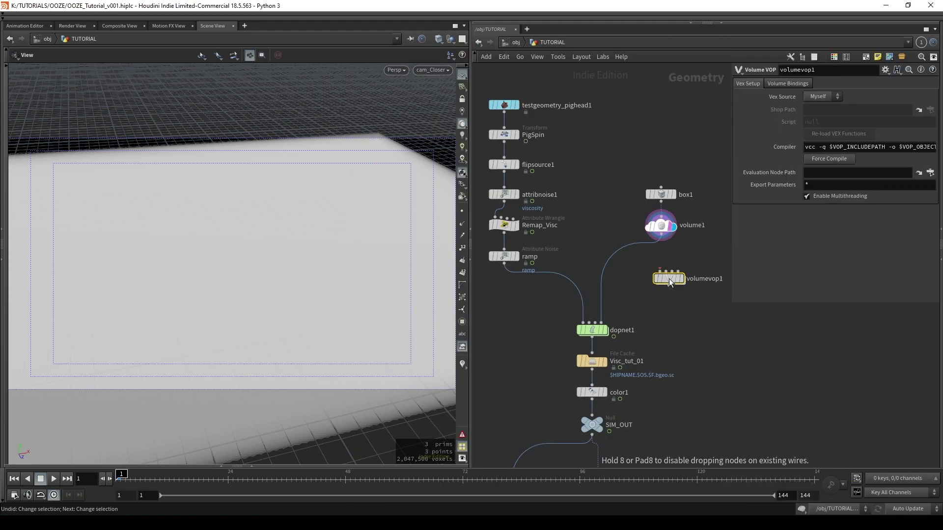
{"action": "left_click_drag", "start_coordinate": [646, 244], "coordinate": [661, 260]}
Inside volumevop1, delete the volumevopoutput1 node
{"action": "double_click", "coordinate": [662, 257]}
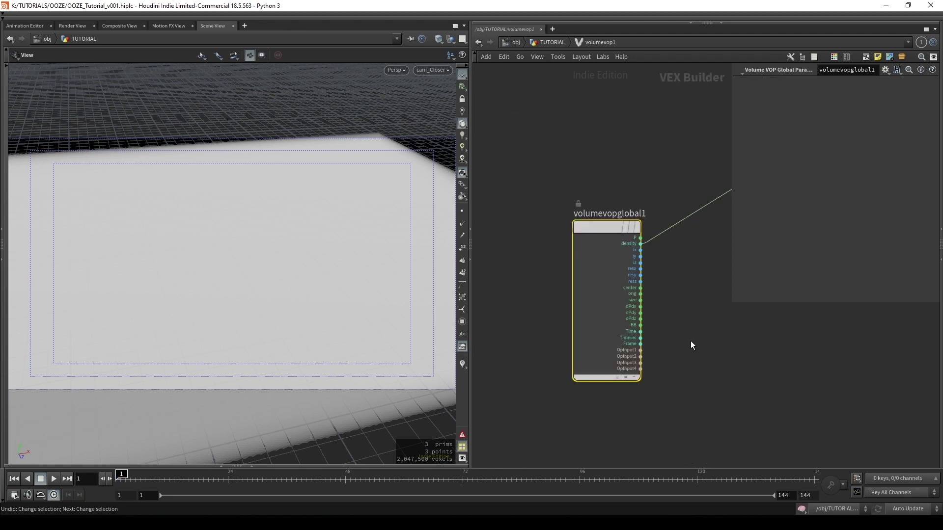
{"action": "left_click", "coordinate": [643, 238]}
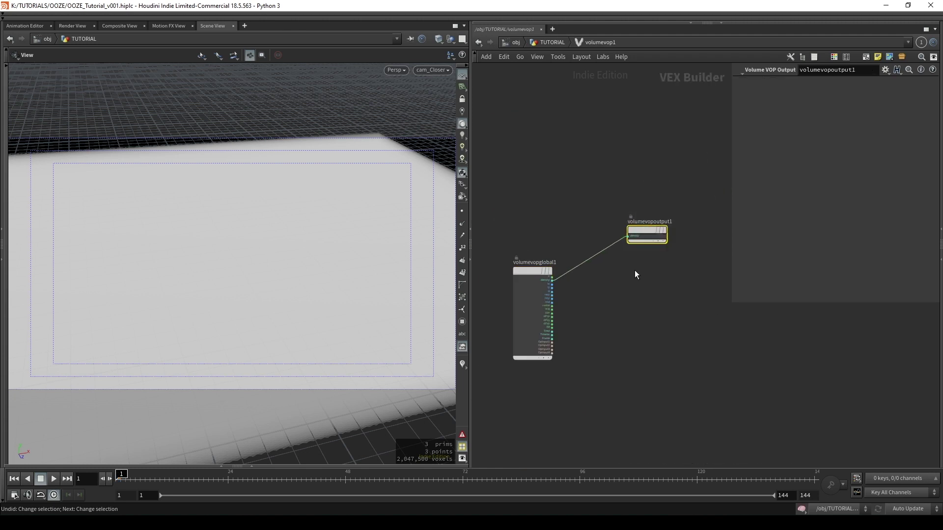
{"action": "key", "text": "Delete"}
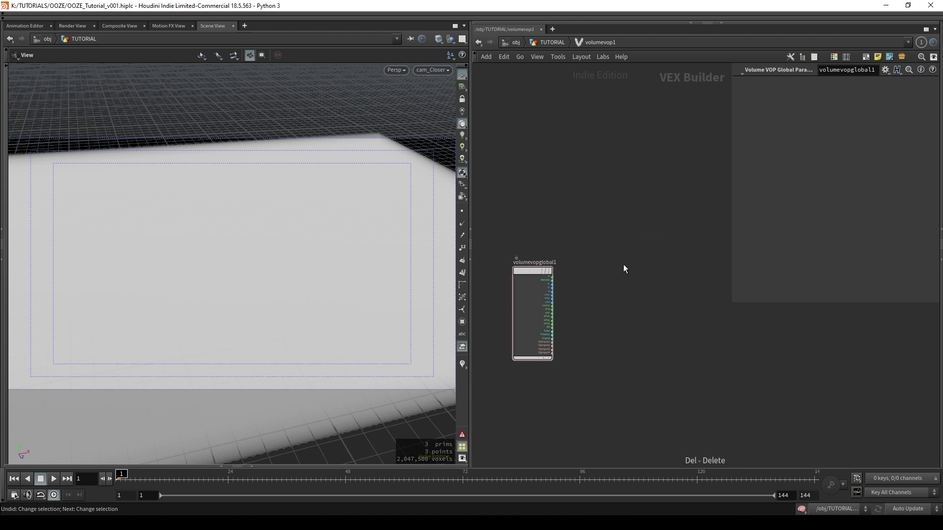
Add a Curl Noise node and connect P from the global parameters into its pos input
{"action": "key", "text": "Tab"}
{"action": "type", "text": "curl"}
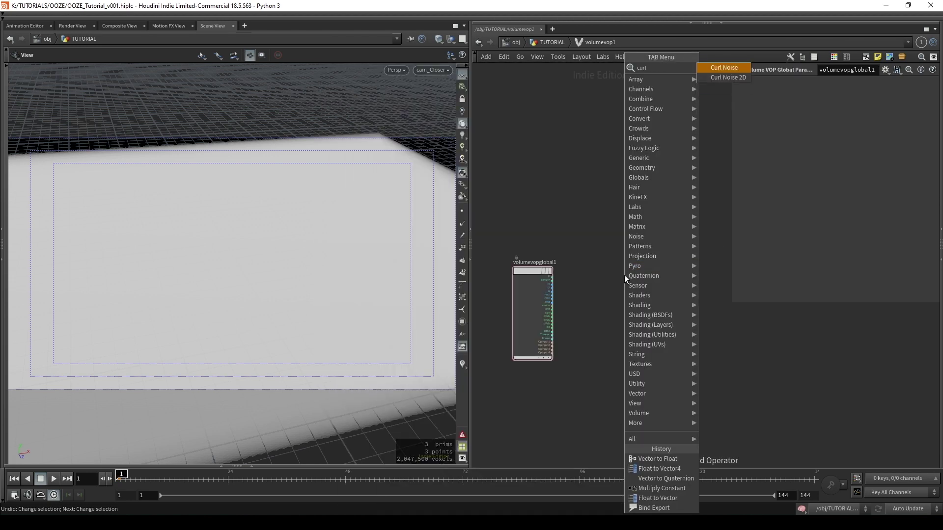
{"action": "key", "text": "Return"}
{"action": "left_click", "coordinate": [611, 275]}
{"action": "scroll", "coordinate": [564, 270], "scroll_direction": "up", "scroll_amount": 2}
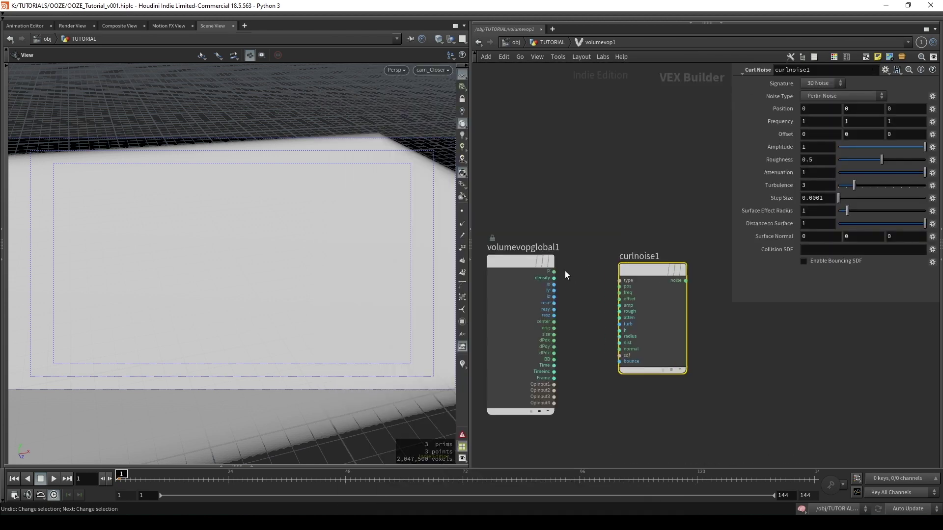
{"action": "left_click_drag", "start_coordinate": [554, 271], "coordinate": [620, 286]}
Add a Bind node beside the Curl Noise and connect the noise output into its input
{"action": "middle_click_drag", "start_coordinate": [743, 340], "coordinate": [666, 343]}
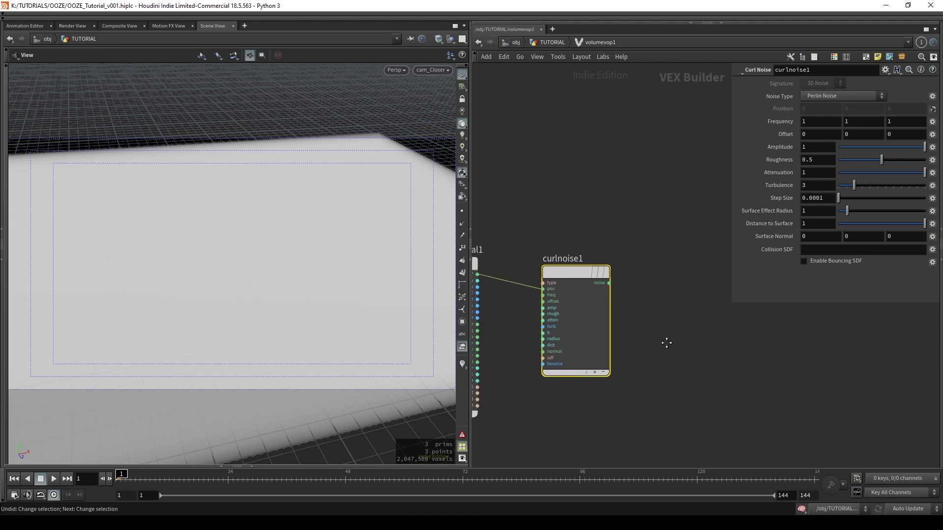
{"action": "key", "text": "Tab"}
{"action": "type", "text": "bind"}
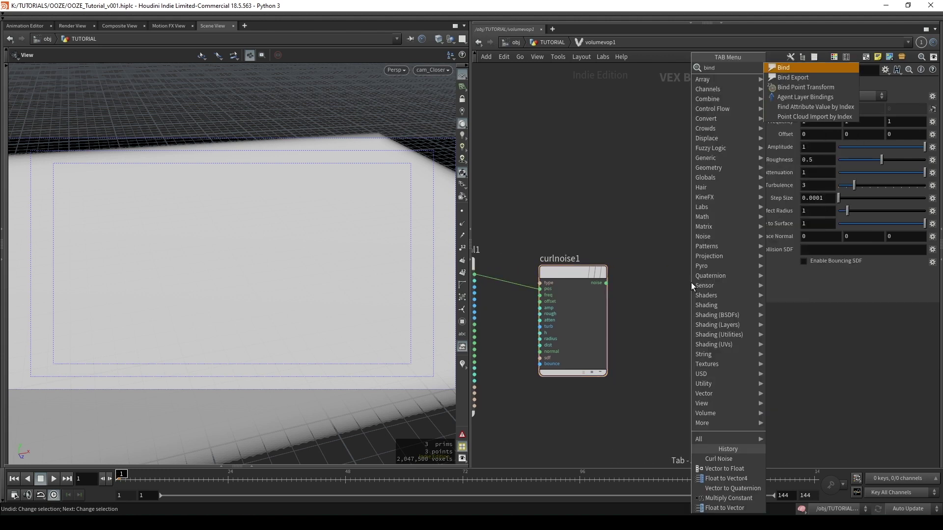
{"action": "key", "text": "Return"}
{"action": "left_click", "coordinate": [691, 282]}
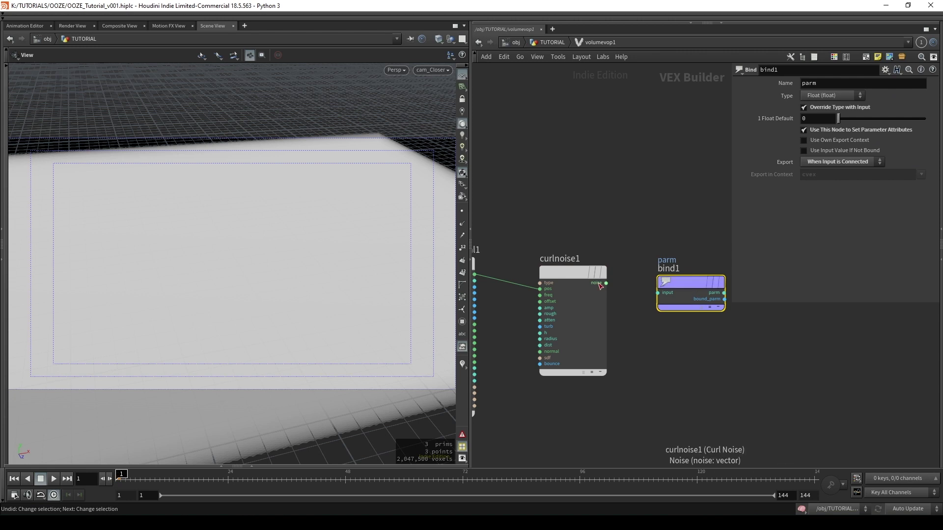
{"action": "left_click_drag", "start_coordinate": [600, 285], "coordinate": [658, 294]}
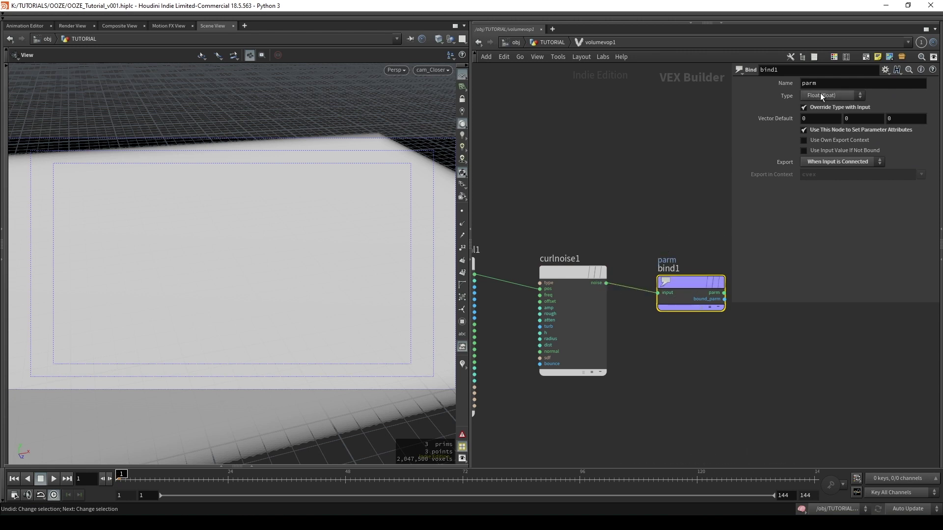
Name the Bind parameter vel and set its type to 3 Floats (vector)
{"action": "type", "text": "vel"}
{"action": "key", "text": "Return"}
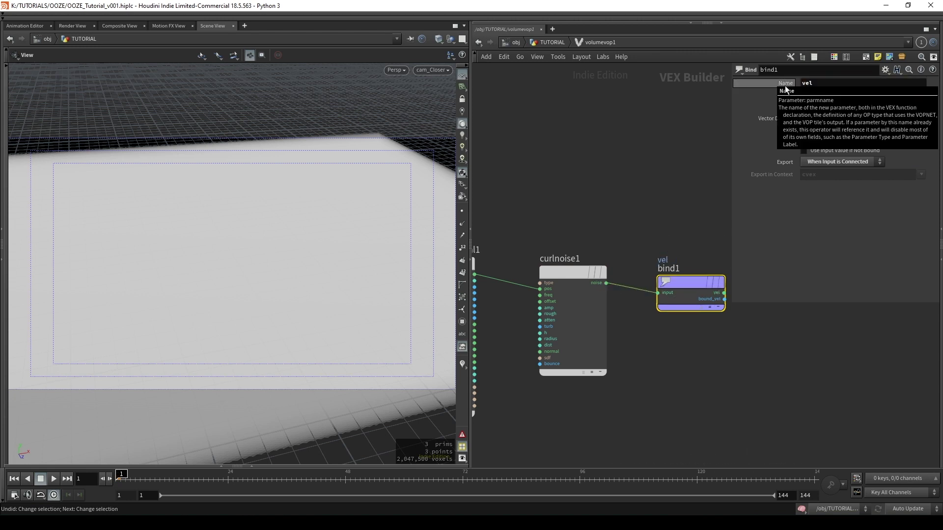
{"action": "left_click", "coordinate": [823, 96]}
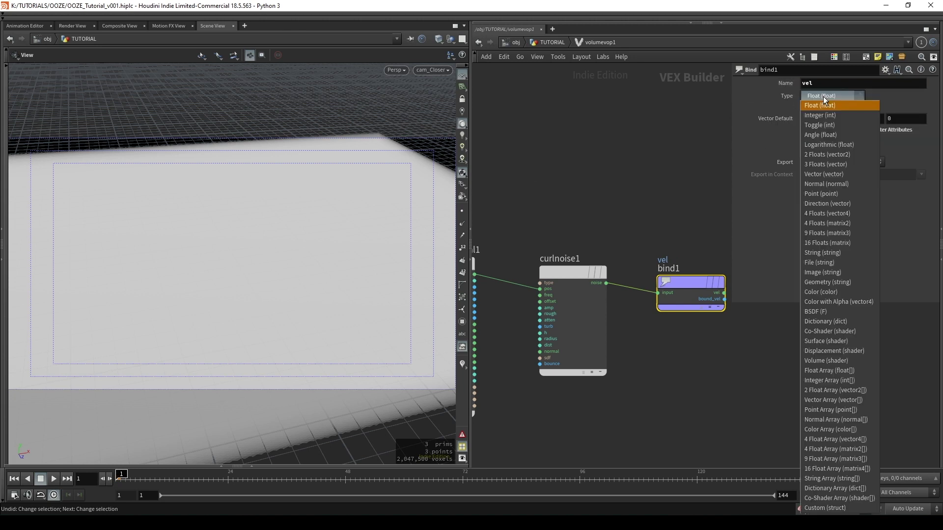
{"action": "left_click", "coordinate": [847, 165]}
Return to the TUTORIAL network and display volumevop1
{"action": "scroll", "coordinate": [680, 177], "scroll_direction": "down", "scroll_amount": 4}
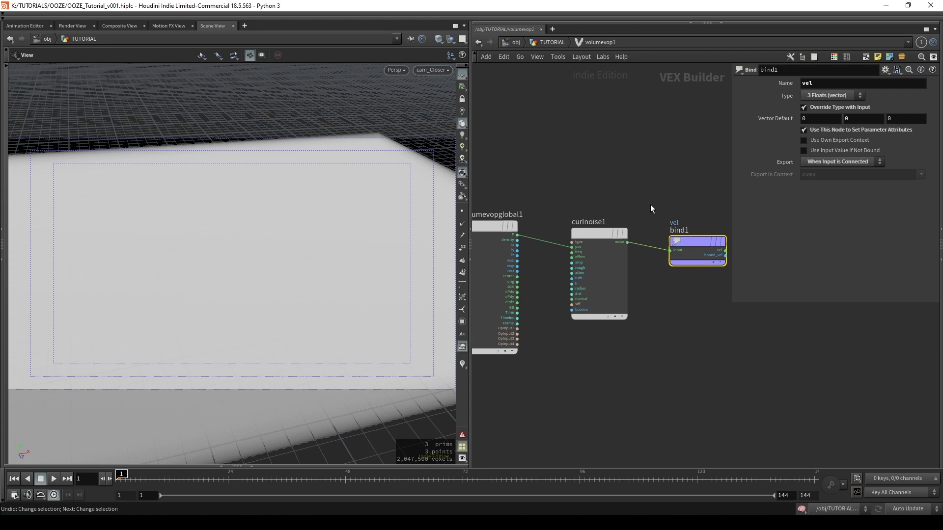
{"action": "left_click", "coordinate": [560, 44]}
{"action": "left_click", "coordinate": [673, 257]}
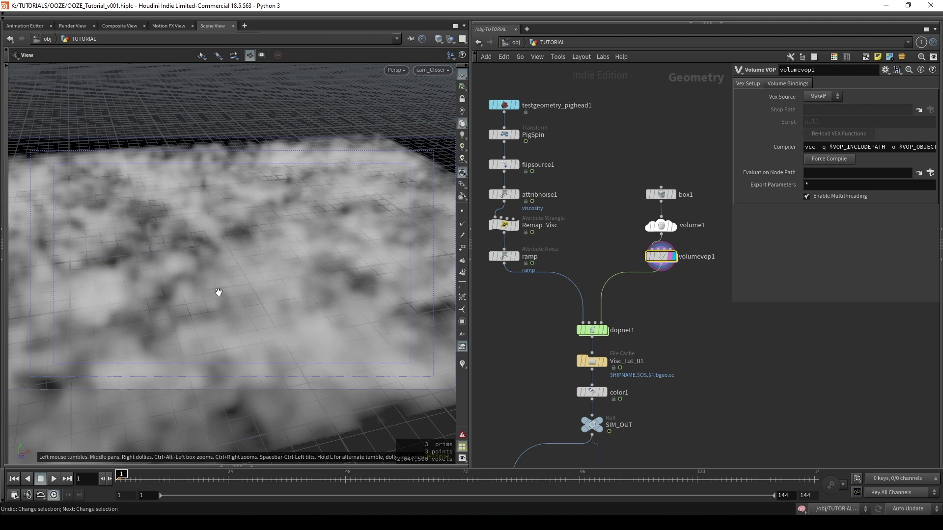
Promote the Curl Noise frequency, offset, amplitude and roughness to parameters on volumevop1, and return to the TUTORIAL network
{"action": "double_click", "coordinate": [663, 259]}
{"action": "scroll", "coordinate": [578, 251], "scroll_direction": "up", "scroll_amount": 3}
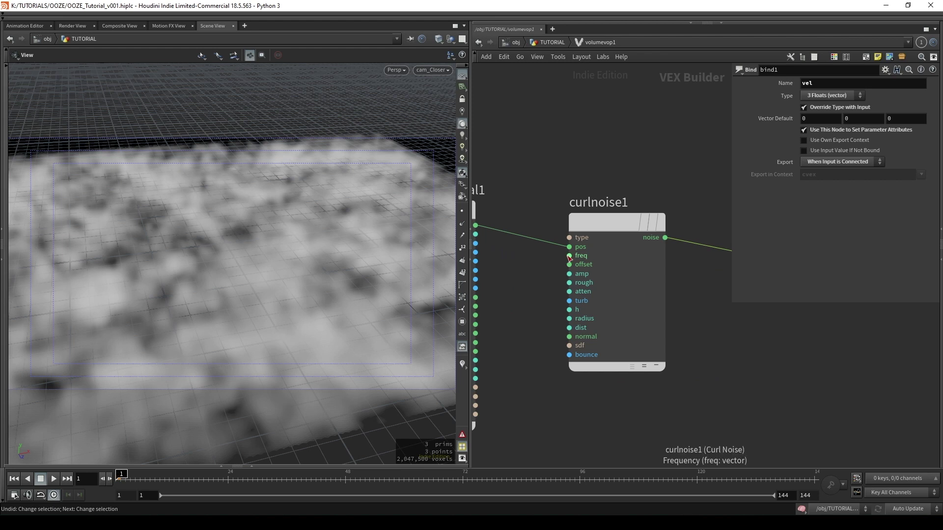
{"action": "right_click", "coordinate": [568, 256]}
{"action": "left_click", "coordinate": [570, 262]}
{"action": "right_click", "coordinate": [569, 264]}
{"action": "left_click", "coordinate": [569, 270]}
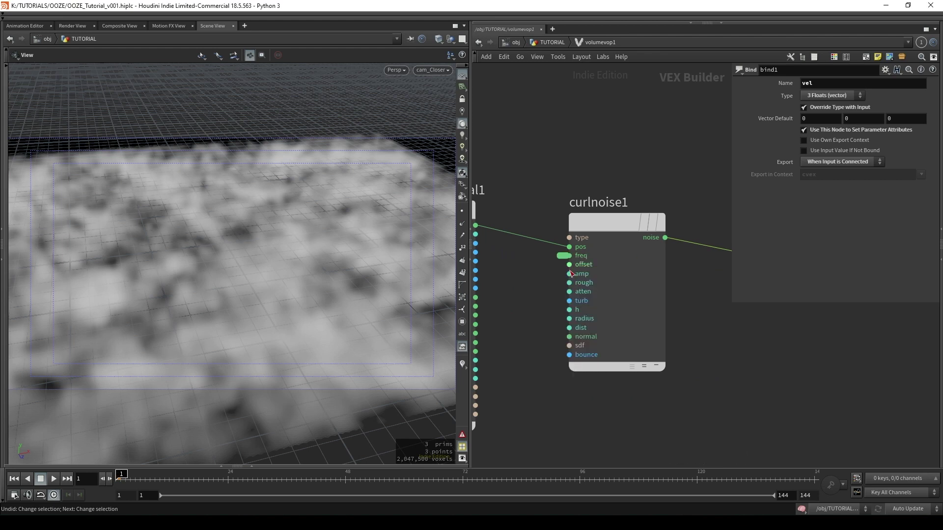
{"action": "right_click", "coordinate": [571, 274]}
{"action": "left_click", "coordinate": [575, 276]}
{"action": "key", "text": "u"}
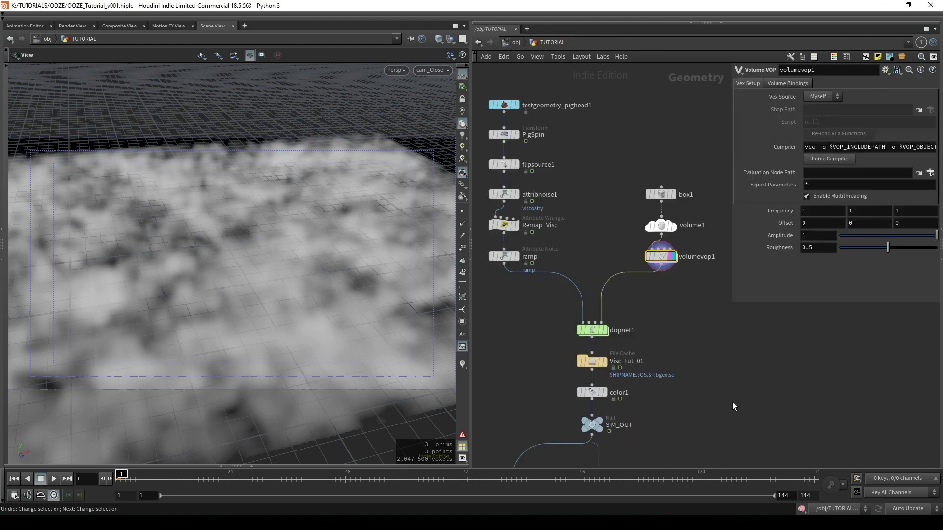
Set all three Frequency components of volumevop1 to 2
{"action": "key", "text": "Tab"}
{"action": "type", "text": "2"}
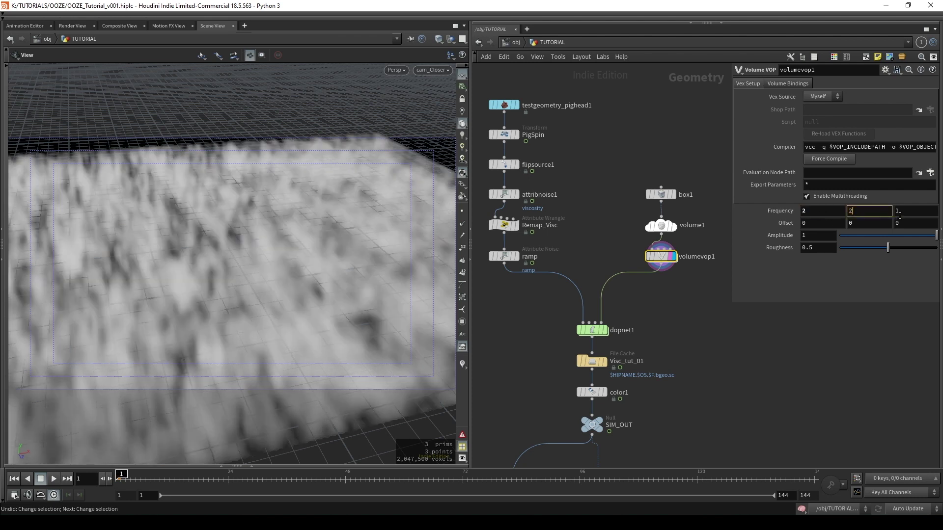
{"action": "key", "text": "Tab"}
{"action": "type", "text": "2"}
{"action": "key", "text": "Return"}
Inside dopnet1, enter a value of 2 on popadvectbyvolumes1 and return to the TUTORIAL network
{"action": "double_click", "coordinate": [592, 330]}
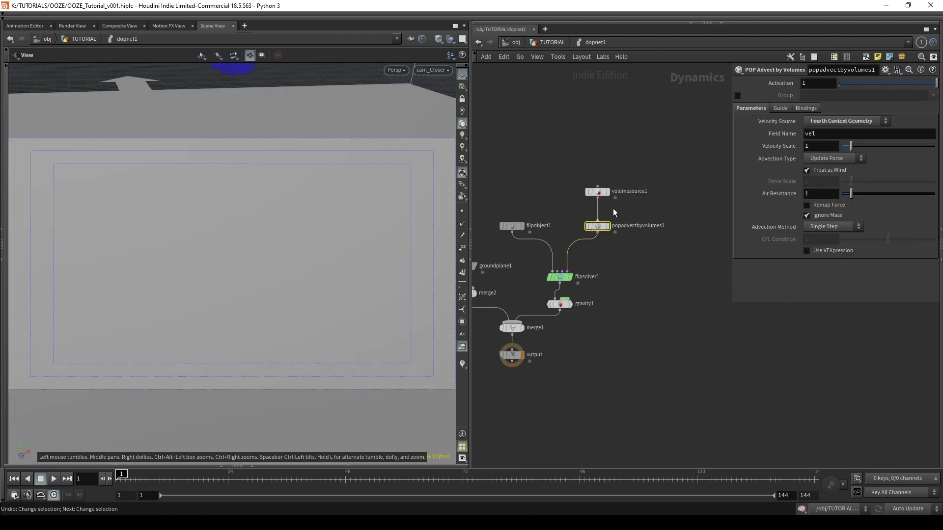
{"action": "type", "text": "2"}
{"action": "key", "text": "Return"}
{"action": "left_click", "coordinate": [550, 42]}
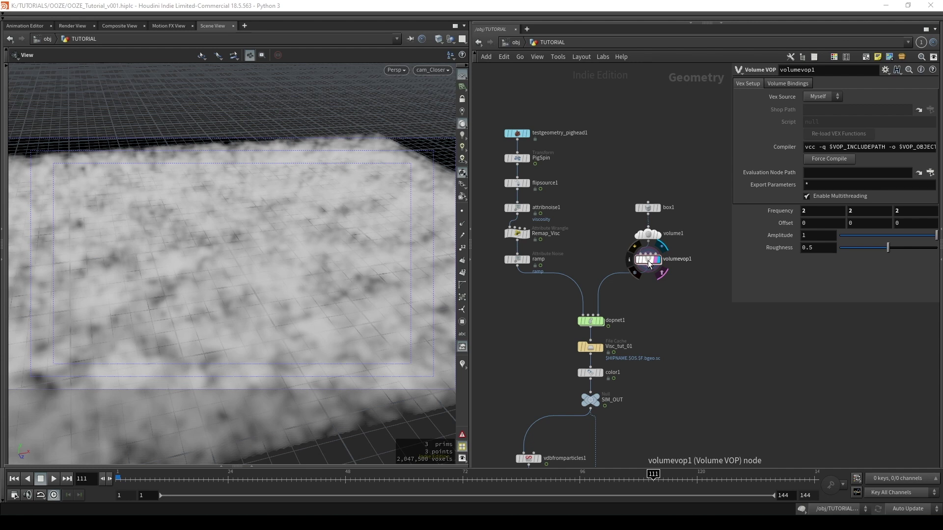
Inside volumevop1, make room after the Curl Noise and insert a Vector to Float node on the wire to bind1
{"action": "double_click", "coordinate": [649, 265]}
{"action": "left_click_drag", "start_coordinate": [608, 247], "coordinate": [690, 250]}
{"action": "key", "text": "Tab"}
{"action": "type", "text": "ve"}
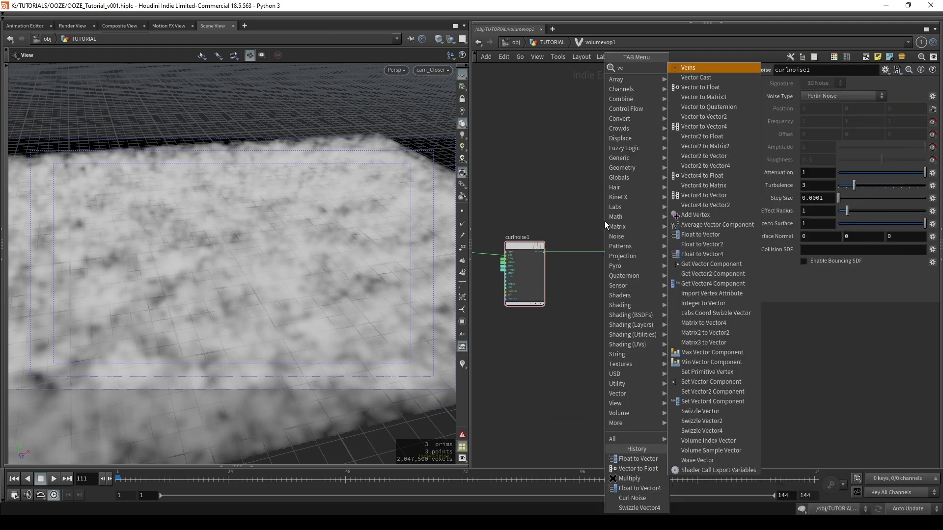
{"action": "type", "text": "ctor to flo"}
{"action": "key", "text": "Return"}
{"action": "left_click", "coordinate": [597, 257]}
Insert a Float to Vector node before bind1, connect the remaining vectofloat1 components into it, and return to the TUTORIAL network
{"action": "key", "text": "Tab"}
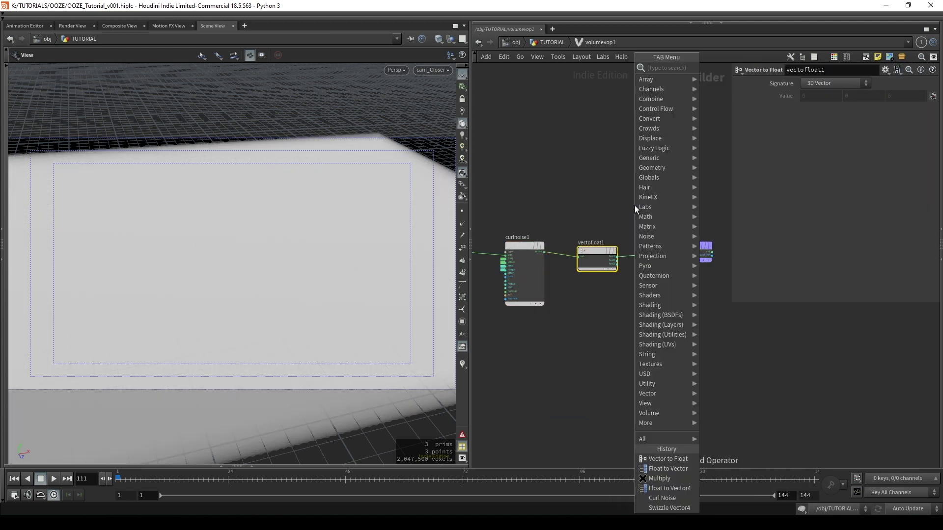
{"action": "type", "text": "float to vec"}
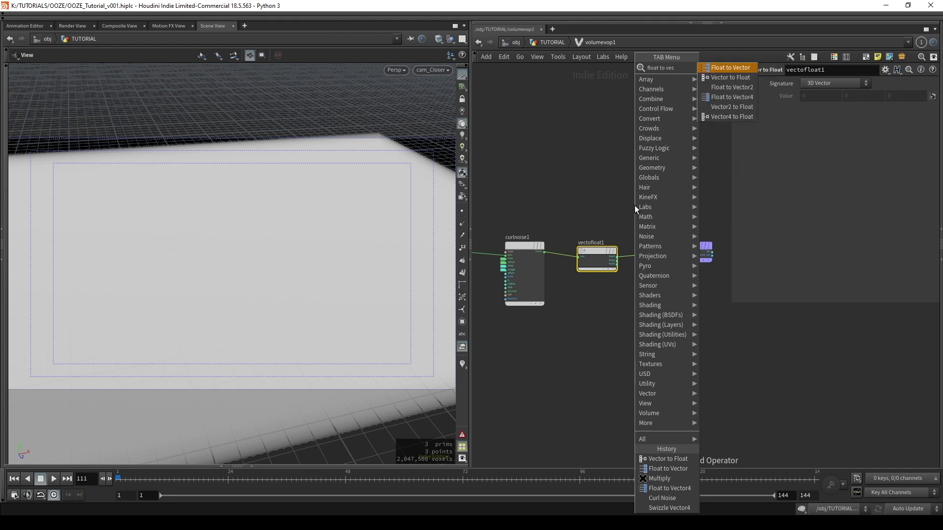
{"action": "key", "text": "Return"}
{"action": "left_click", "coordinate": [671, 256]}
{"action": "scroll", "coordinate": [633, 221], "scroll_direction": "up", "scroll_amount": 3}
{"action": "middle_click_drag", "start_coordinate": [636, 338], "coordinate": [576, 268]}
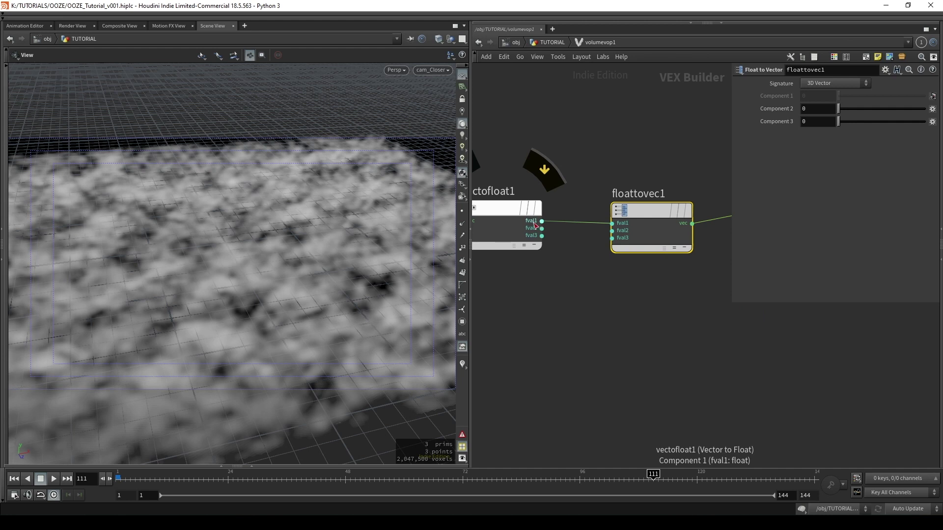
{"action": "left_click_drag", "start_coordinate": [542, 235], "coordinate": [612, 237]}
{"action": "left_click", "coordinate": [555, 43]}
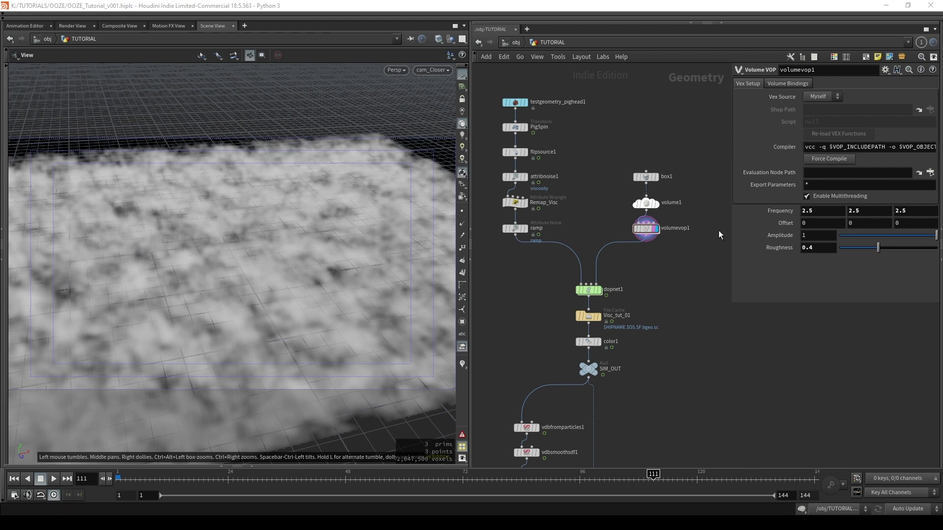
Inside volumevop1, replace curlnoise1 with a new Curl Noise node and connect its noise output into vectofloat1
{"action": "double_click", "coordinate": [647, 231]}
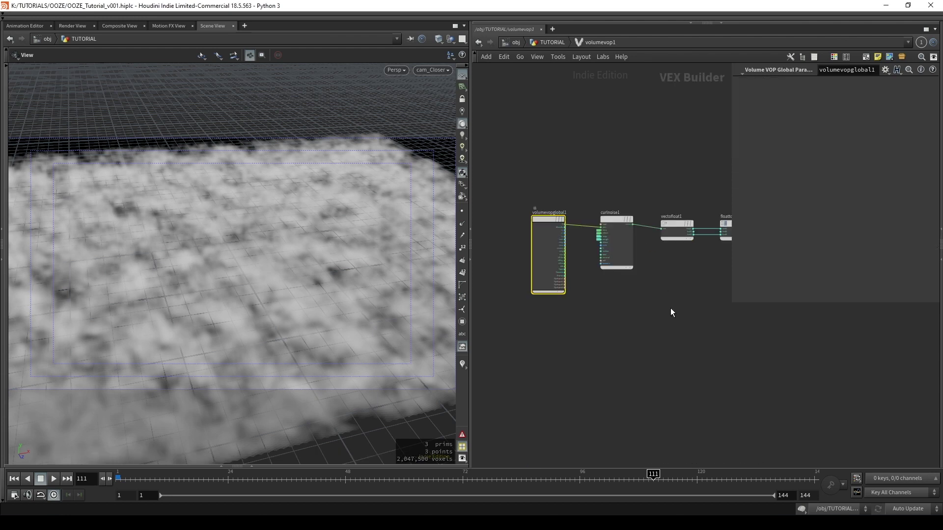
{"action": "left_click_drag", "start_coordinate": [575, 161], "coordinate": [636, 293]}
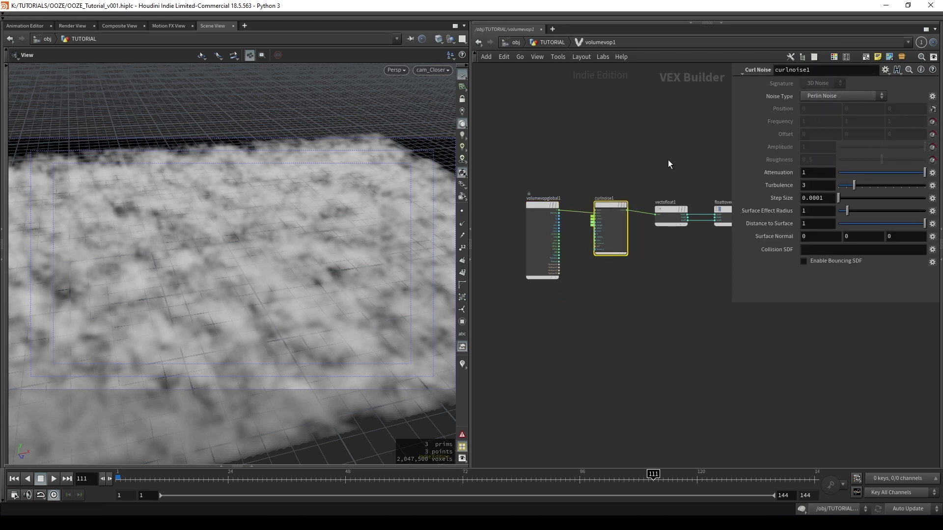
{"action": "key", "text": "Delete"}
{"action": "key", "text": "Tab"}
{"action": "type", "text": "cu"}
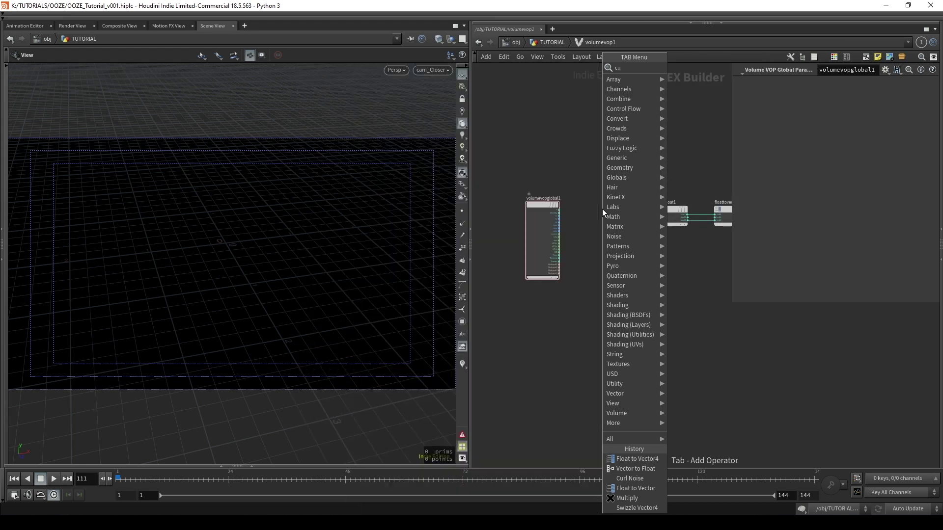
{"action": "key", "text": "Return"}
{"action": "left_click", "coordinate": [602, 211]}
{"action": "left_click_drag", "start_coordinate": [618, 215], "coordinate": [659, 215]}
Move volumevopglobal1 away from the Curl Noise and add a Vector to Float node between them
{"action": "middle_click_drag", "start_coordinate": [546, 182], "coordinate": [676, 149]}
{"action": "scroll", "coordinate": [668, 184], "scroll_direction": "up", "scroll_amount": 3}
{"action": "left_click_drag", "start_coordinate": [627, 186], "coordinate": [501, 186]}
{"action": "key", "text": "Tab"}
{"action": "type", "text": "vect"}
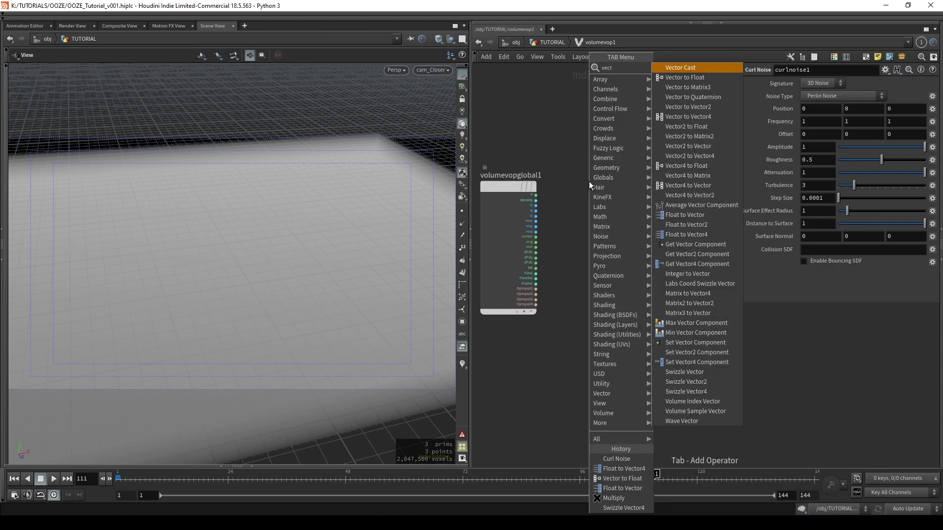
{"action": "type", "text": "or to f"}
{"action": "key", "text": "Return"}
{"action": "left_click", "coordinate": [588, 181]}
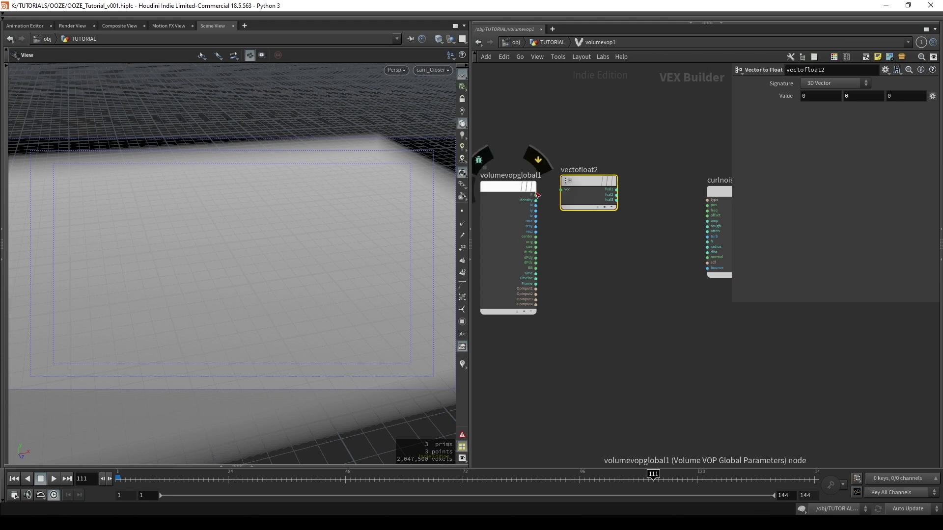
Wire the global P output into vectofloat2 and add a Float to Vector4 node between it and the Curl Noise
{"action": "left_click_drag", "start_coordinate": [536, 195], "coordinate": [561, 189]}
{"action": "key", "text": "Tab"}
{"action": "type", "text": "float to v"}
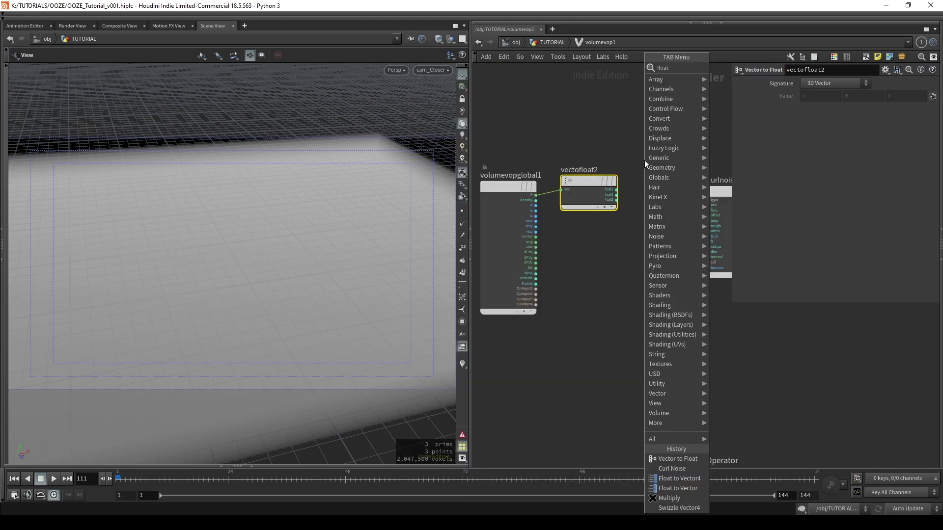
{"action": "key", "text": "Down"}
{"action": "key", "text": "Down"}
{"action": "key", "text": "Down"}
{"action": "key", "text": "Return"}
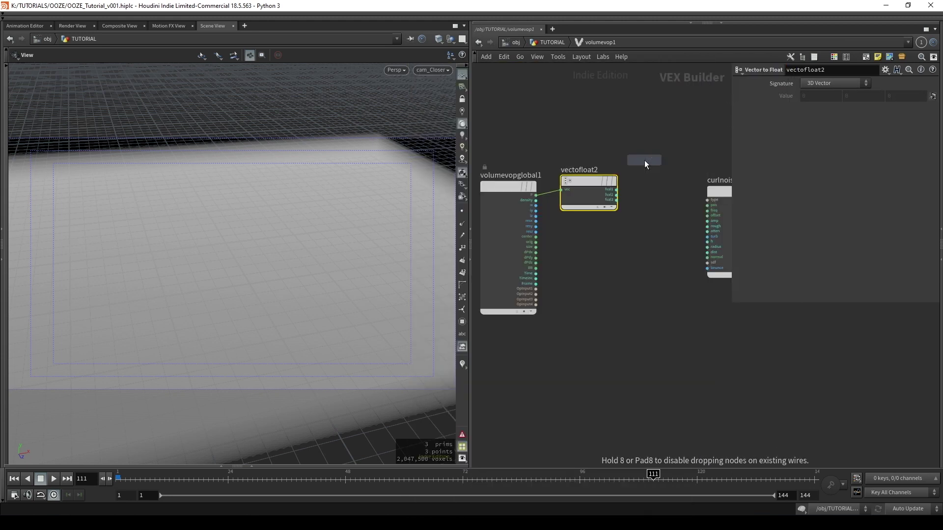
{"action": "left_click", "coordinate": [662, 178]}
Connect vectofloat2's three components to the first three inputs of floattohvec1, and its hvec output to curlnoise1's pos input
{"action": "scroll", "coordinate": [698, 176], "scroll_direction": "up", "scroll_amount": 3}
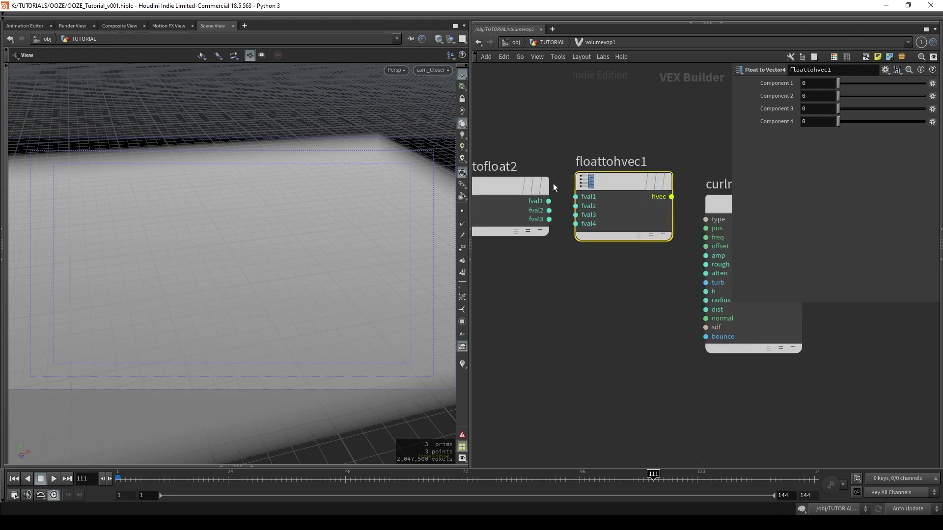
{"action": "left_click_drag", "start_coordinate": [550, 202], "coordinate": [575, 196]}
{"action": "left_click_drag", "start_coordinate": [549, 210], "coordinate": [575, 206]}
{"action": "left_click_drag", "start_coordinate": [549, 219], "coordinate": [575, 214]}
{"action": "middle_click_drag", "start_coordinate": [619, 325], "coordinate": [517, 325]}
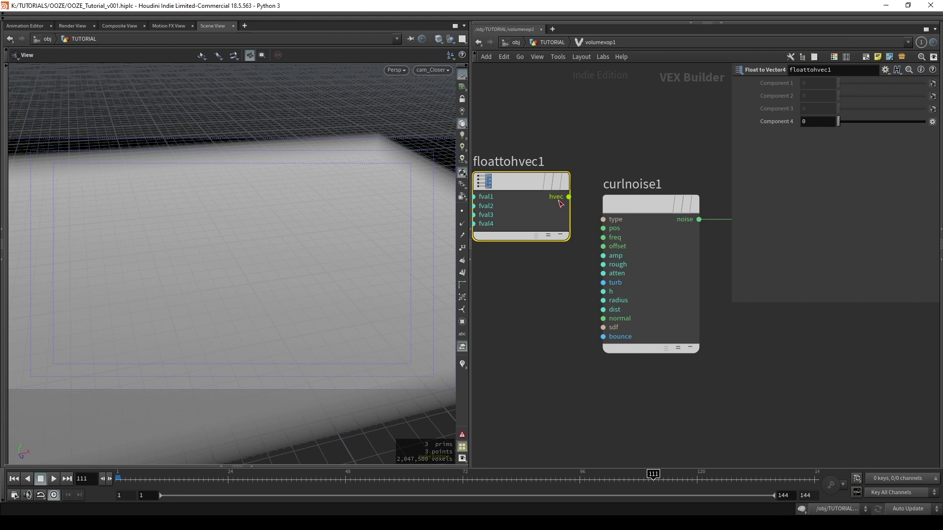
{"action": "left_click_drag", "start_coordinate": [571, 200], "coordinate": [603, 228]}
{"action": "left_click", "coordinate": [643, 205]}
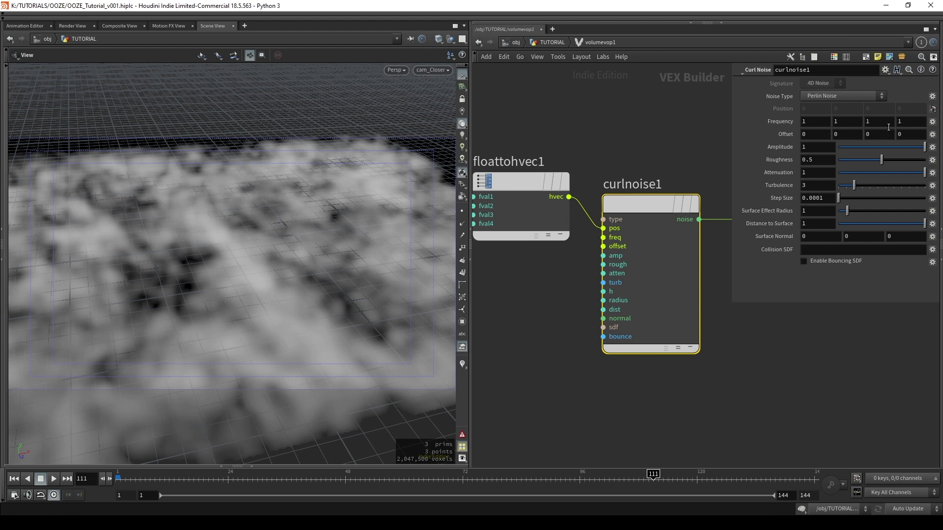
Wire the Time output of volumevopglobal1 into the fval4 input of floattohvec1
{"action": "middle_click_drag", "start_coordinate": [516, 315], "coordinate": [682, 300]}
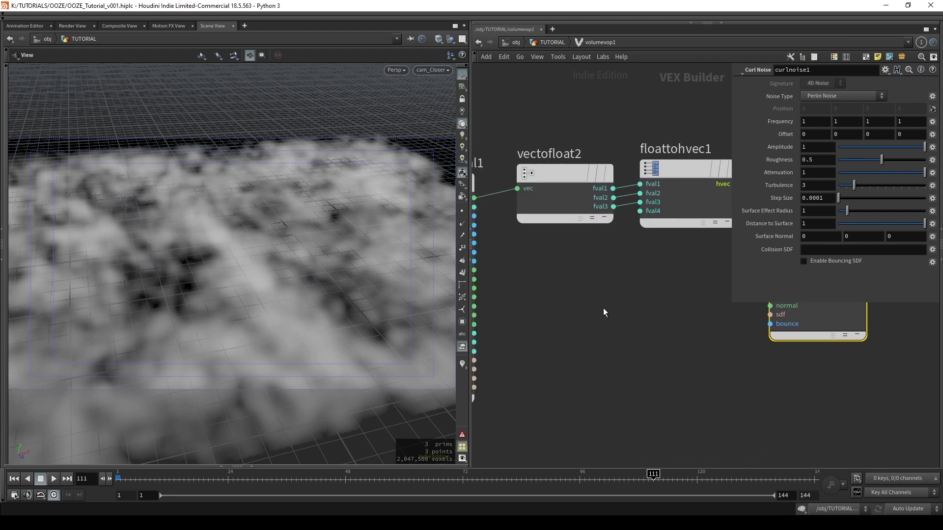
{"action": "middle_click_drag", "start_coordinate": [552, 330], "coordinate": [584, 307]}
{"action": "left_click_drag", "start_coordinate": [503, 308], "coordinate": [670, 185]}
Promote curlnoise1's freq, offset, amp and rough inputs as parameters, and scrub to frame 1 from the TUTORIAL network
{"action": "scroll", "coordinate": [587, 276], "scroll_direction": "down", "scroll_amount": 2}
{"action": "scroll", "coordinate": [658, 226], "scroll_direction": "up", "scroll_amount": 3}
{"action": "right_click", "coordinate": [658, 226]}
{"action": "left_click", "coordinate": [682, 235]}
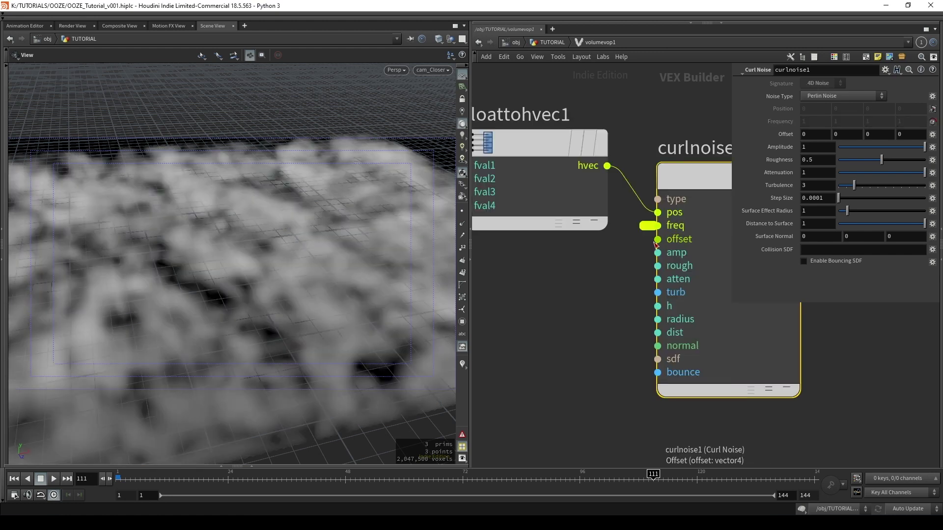
{"action": "right_click", "coordinate": [659, 239]}
{"action": "left_click", "coordinate": [663, 248]}
{"action": "middle_click", "coordinate": [657, 253]}
{"action": "left_click", "coordinate": [663, 258]}
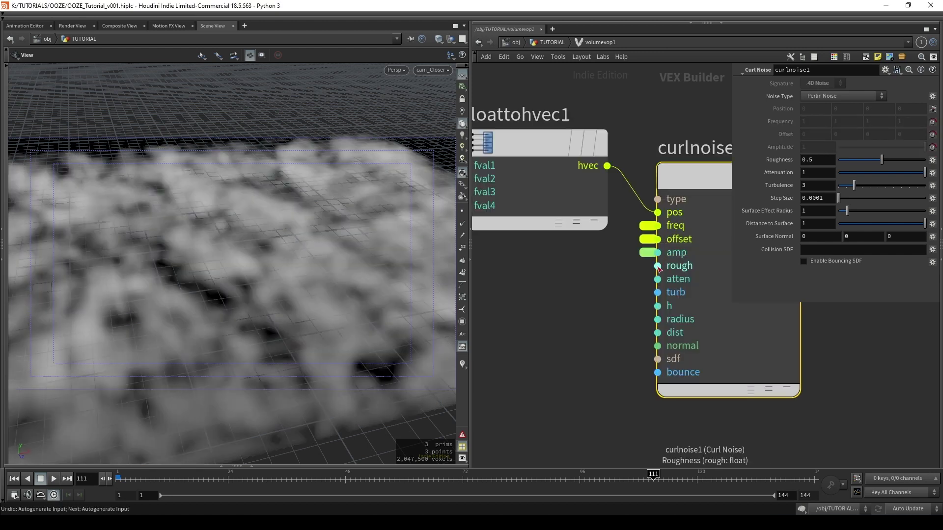
{"action": "middle_click", "coordinate": [656, 267]}
{"action": "left_click", "coordinate": [663, 272]}
{"action": "key", "text": "u"}
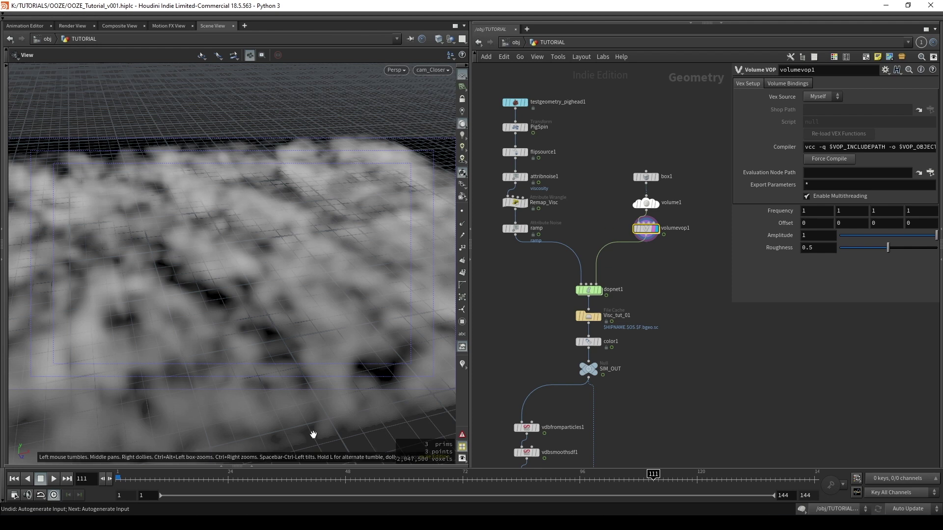
{"action": "left_click_drag", "start_coordinate": [167, 476], "coordinate": [109, 490]}
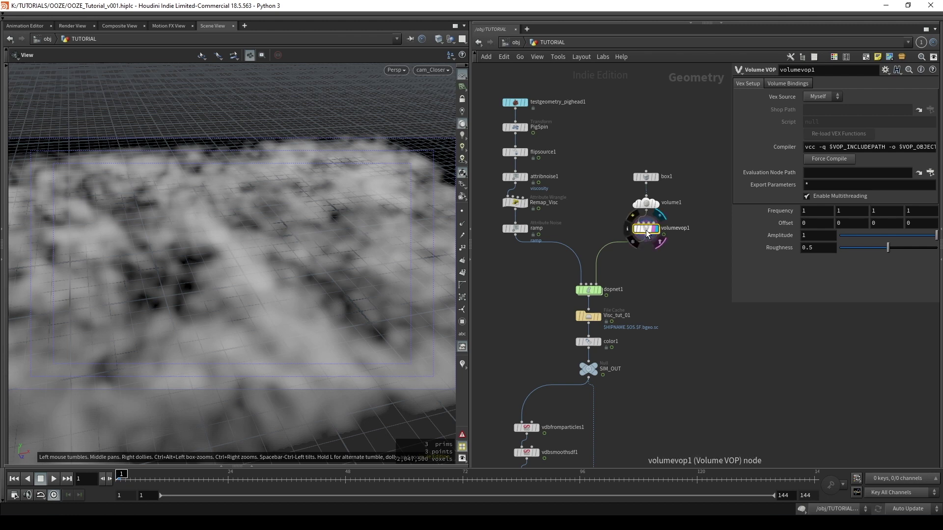
Inside volumevop1, insert a Multiply node on the wire from Time to fval4 of floattohvec1
{"action": "double_click", "coordinate": [646, 232]}
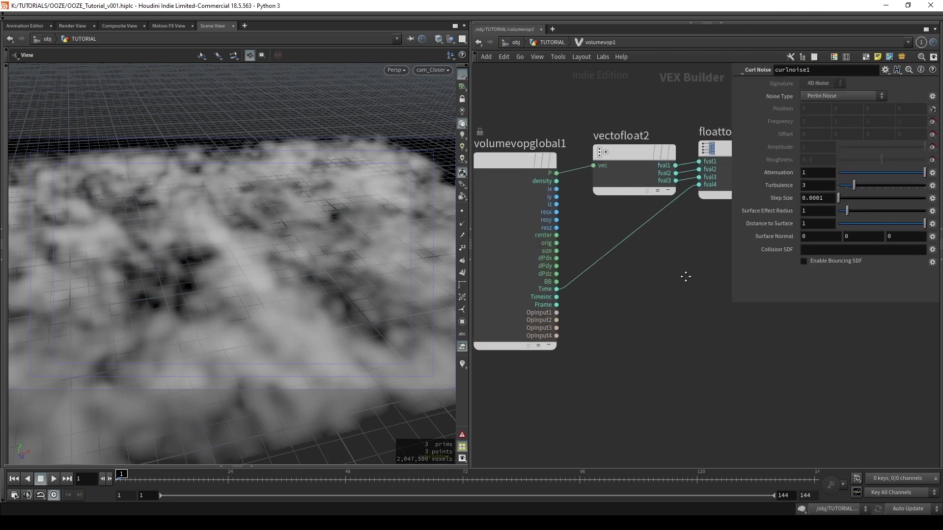
{"action": "key", "text": "Tab"}
{"action": "type", "text": "mul"}
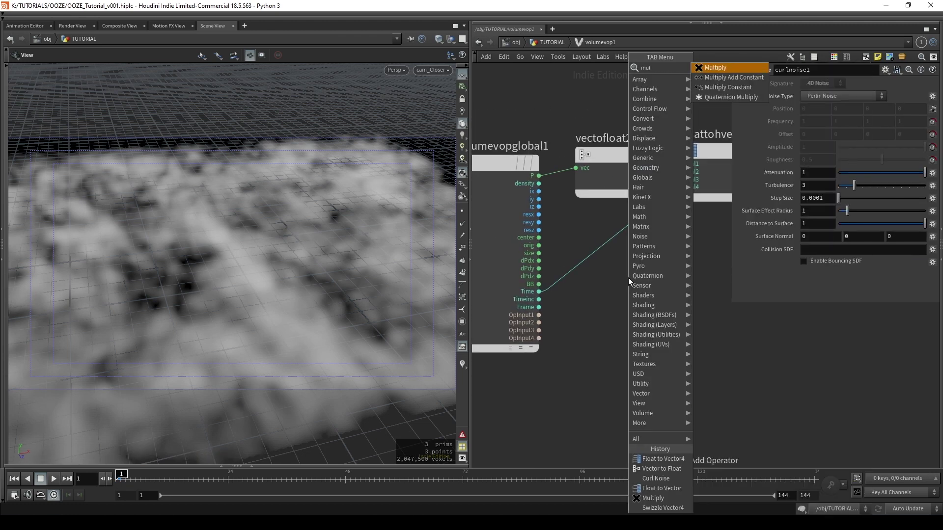
{"action": "key", "text": "Return"}
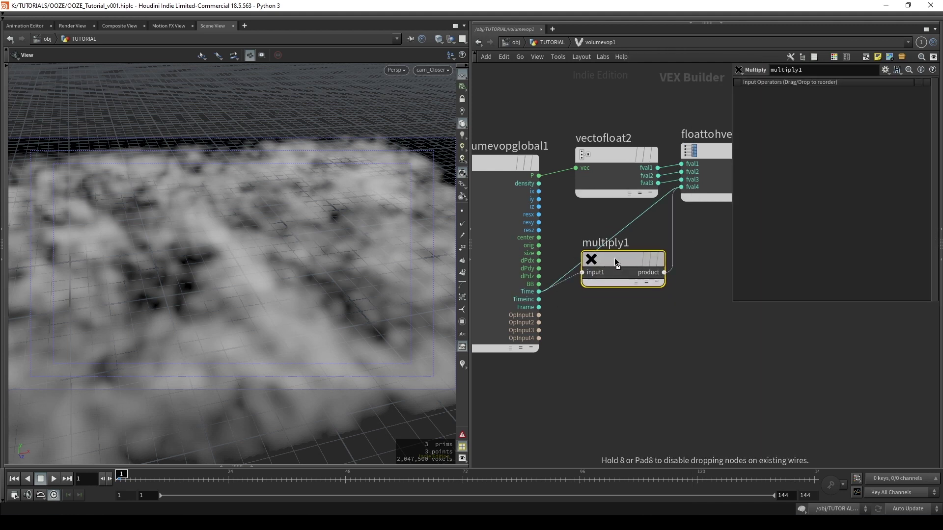
{"action": "left_click", "coordinate": [613, 244]}
Promote the second input of multiply1 as a parameter, expand its node and place it below volumevopglobal1
{"action": "middle_click", "coordinate": [611, 265]}
{"action": "left_click", "coordinate": [618, 272]}
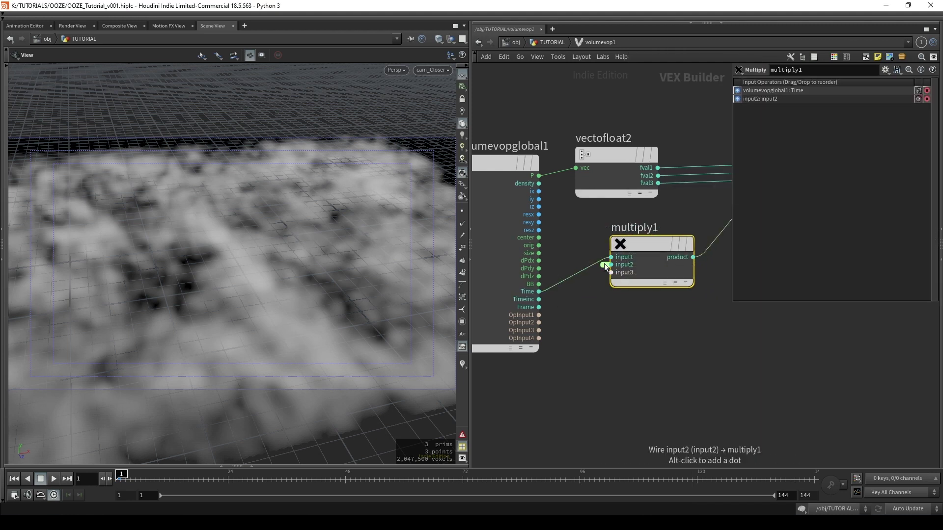
{"action": "double_click", "coordinate": [605, 266]}
{"action": "middle_click_drag", "start_coordinate": [571, 373], "coordinate": [623, 279]}
{"action": "scroll", "coordinate": [623, 279], "scroll_direction": "down", "scroll_amount": 3}
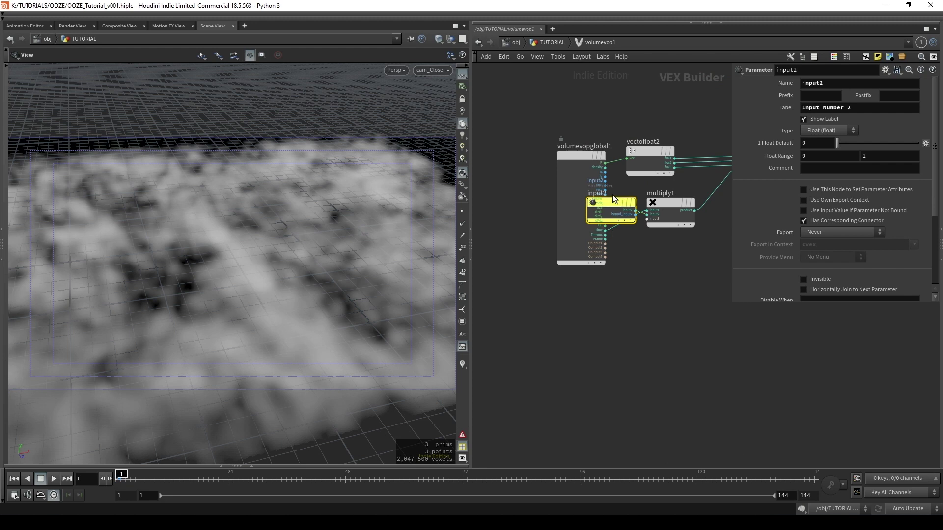
{"action": "left_click_drag", "start_coordinate": [616, 201], "coordinate": [587, 305]}
Set both the name and the label of the promoted parameter to Time Mult
{"action": "left_click_drag", "start_coordinate": [829, 84], "coordinate": [661, 105]}
{"action": "type", "text": "Time  "}
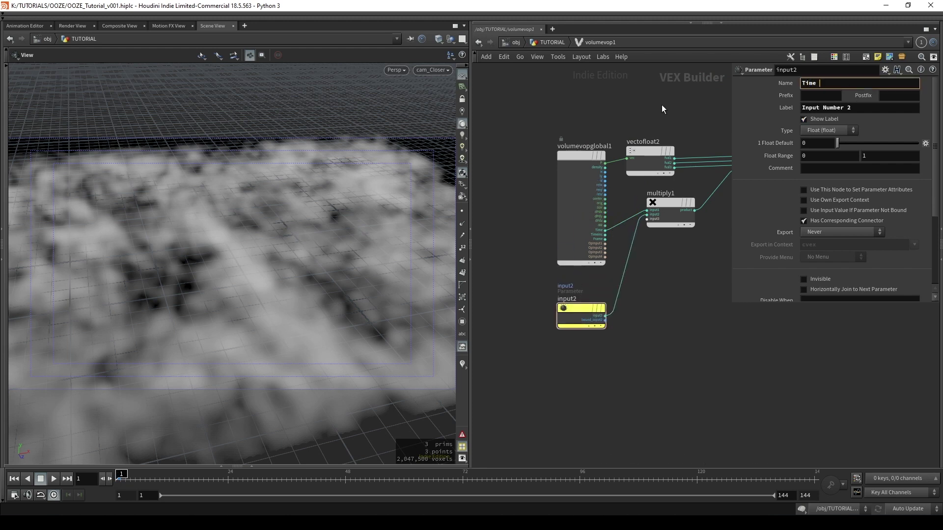
{"action": "type", "text": "Mult"}
{"action": "key", "text": "Tab"}
{"action": "key", "text": "Tab"}
{"action": "key", "text": "Tab"}
{"action": "type", "text": "Ti"}
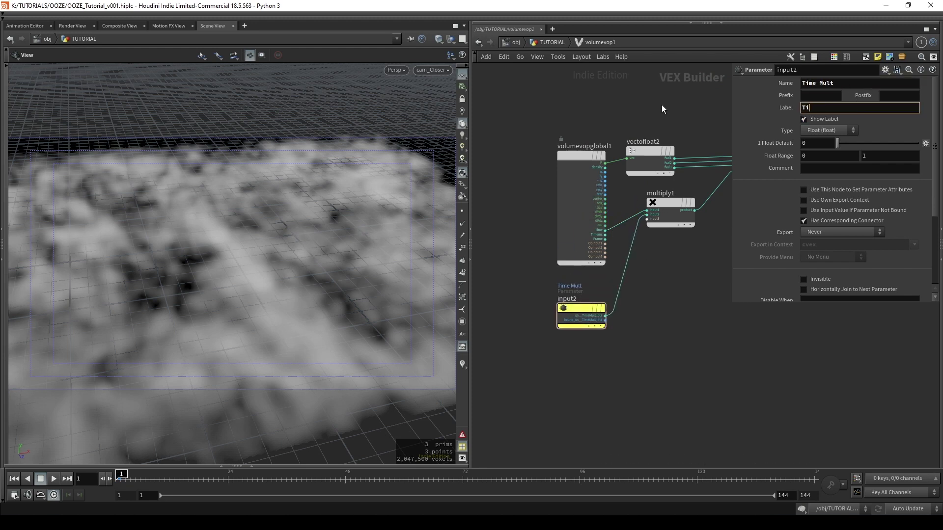
{"action": "type", "text": "me Mult"}
{"action": "key", "text": "Return"}
Back in the TUTORIAL network, set volumevop1's Time Mult to 0.1 and scrub the timeline to preview the noise
{"action": "key", "text": "u"}
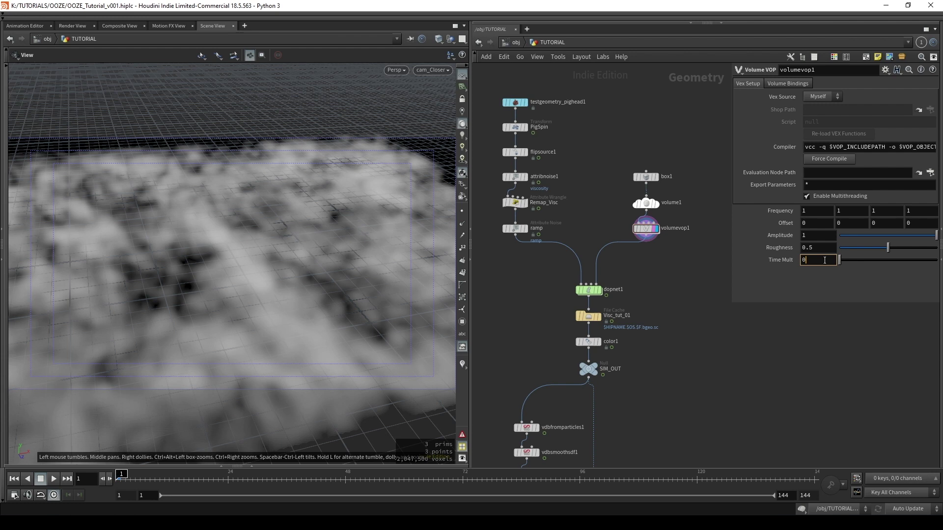
{"action": "key", "text": "Return"}
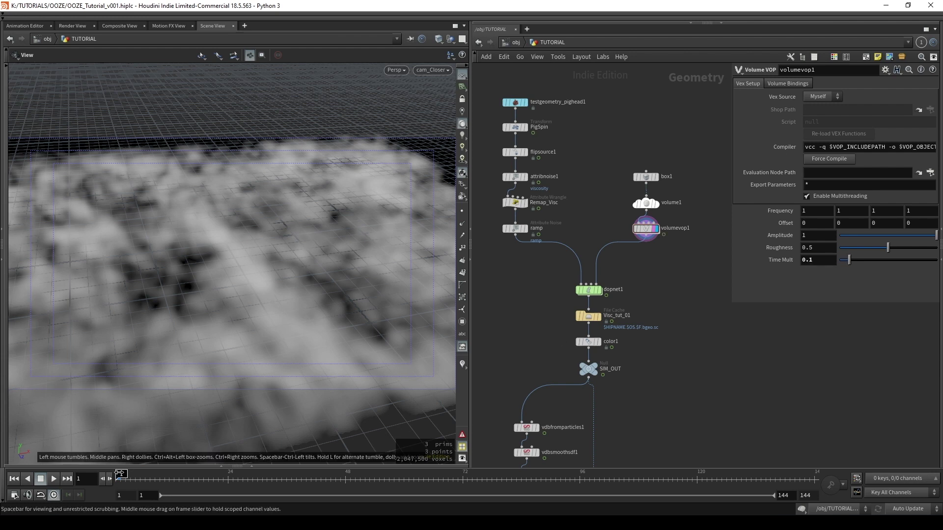
{"action": "left_click_drag", "start_coordinate": [119, 479], "coordinate": [530, 488]}
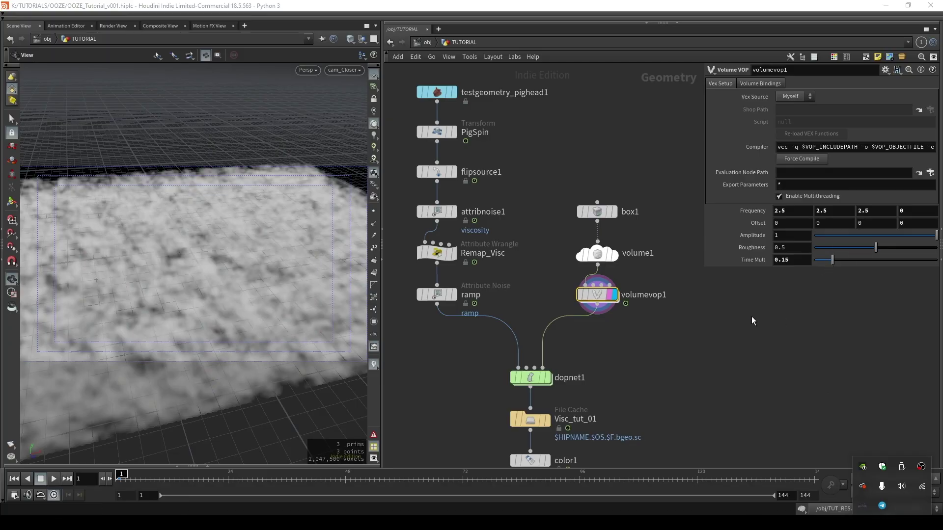
Drive the second Offset component of volumevop1 with the expression $T
{"action": "left_click", "coordinate": [829, 224]}
{"action": "type", "text": "$T"}
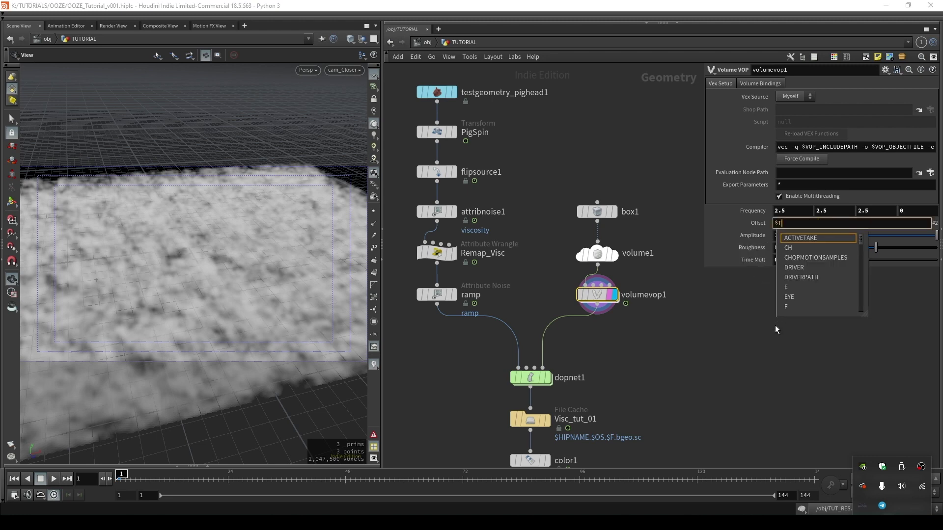
{"action": "key", "text": "Return"}
Review the Min and Max viscosity values of the Remap_Visc wrangle
{"action": "left_click", "coordinate": [437, 254]}
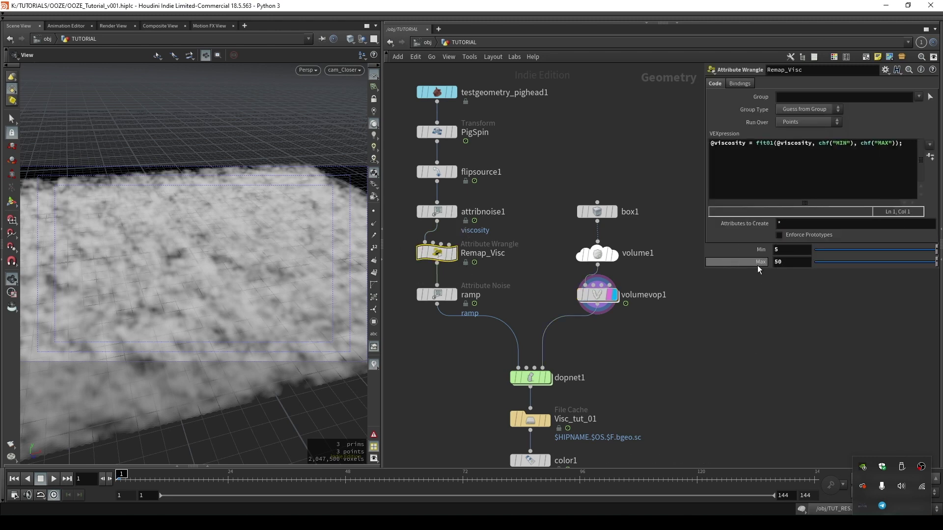
{"action": "left_click", "coordinate": [783, 263]}
Inside volumevop1, connect the second component of vectofloat1 to the second input of floattovec1
{"action": "double_click", "coordinate": [595, 295]}
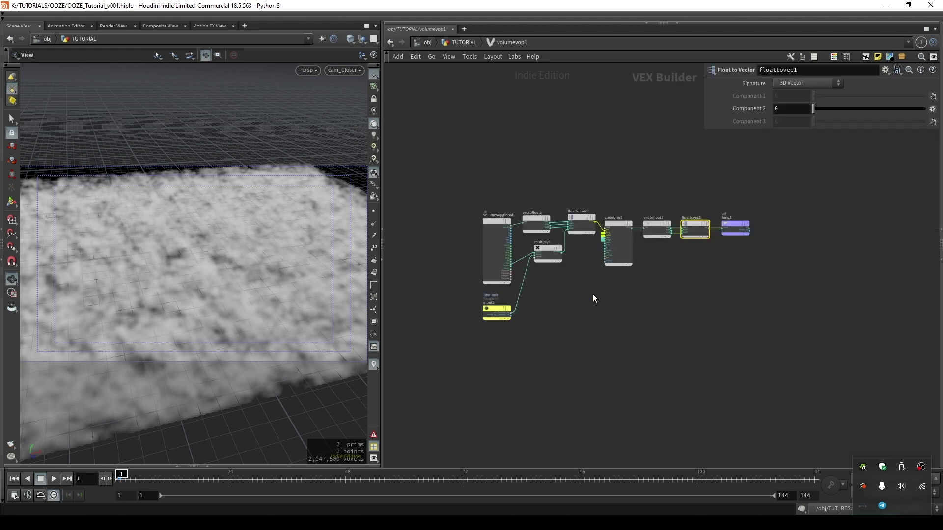
{"action": "scroll", "coordinate": [617, 270], "scroll_direction": "up", "scroll_amount": 5}
{"action": "left_click_drag", "start_coordinate": [613, 243], "coordinate": [648, 245]}
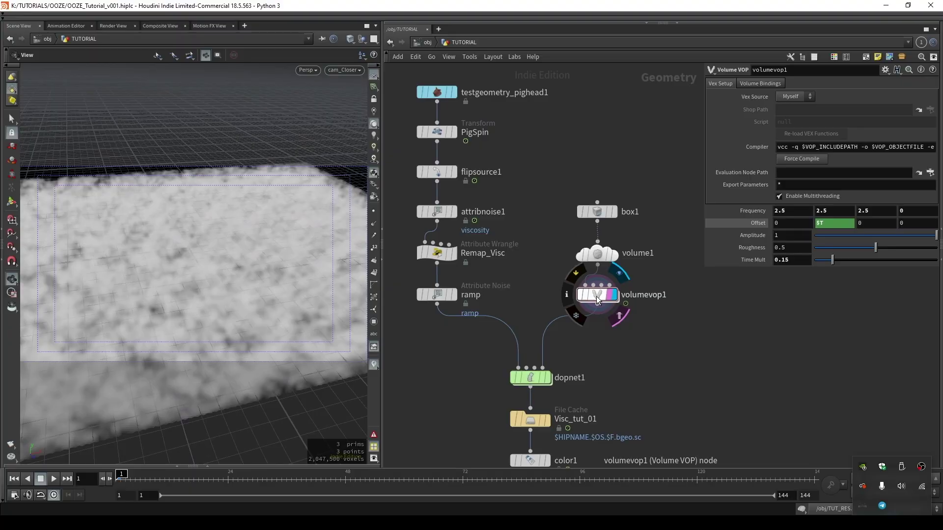
Inside volumevop1, move bind1 away from floattovec1 and insert an Add node on the wire between them
{"action": "double_click", "coordinate": [598, 300]}
{"action": "middle_click_drag", "start_coordinate": [766, 351], "coordinate": [547, 288]}
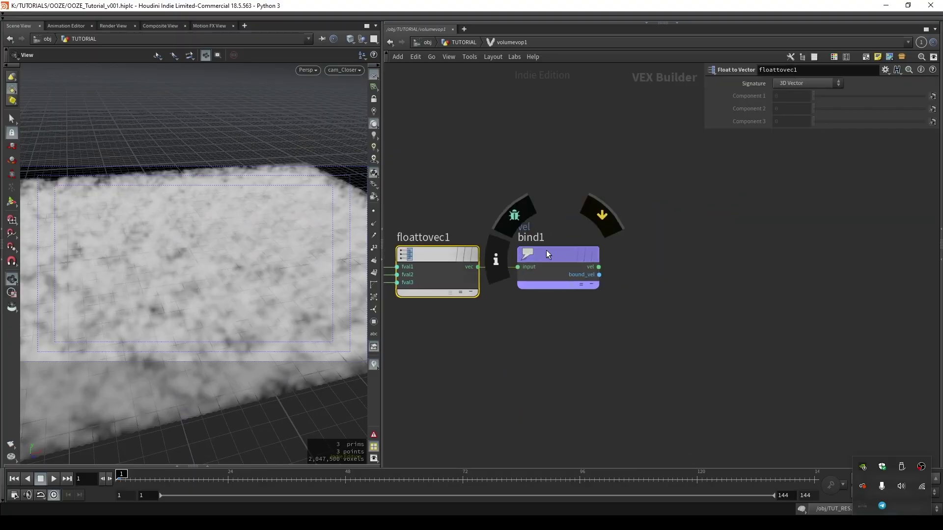
{"action": "left_click_drag", "start_coordinate": [552, 265], "coordinate": [774, 249]}
{"action": "key", "text": "Tab"}
{"action": "type", "text": "add"}
{"action": "key", "text": "Return"}
{"action": "left_click", "coordinate": [590, 271]}
Promote the second input of add1 as a parameter, expand its node and place it below floattovec1
{"action": "middle_click", "coordinate": [552, 287]}
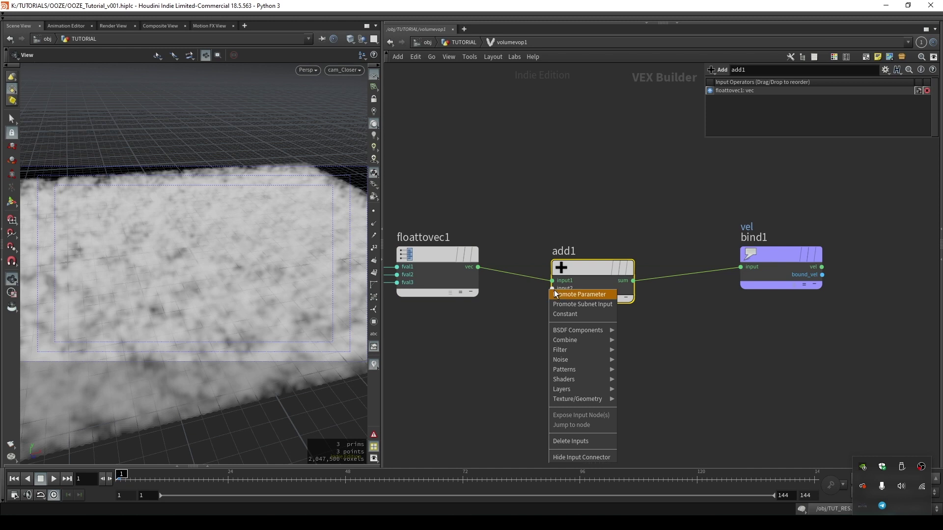
{"action": "left_click", "coordinate": [560, 294]}
{"action": "middle_click_drag", "start_coordinate": [544, 342], "coordinate": [609, 324]}
{"action": "left_click", "coordinate": [609, 269]}
{"action": "left_click_drag", "start_coordinate": [532, 295], "coordinate": [490, 396]}
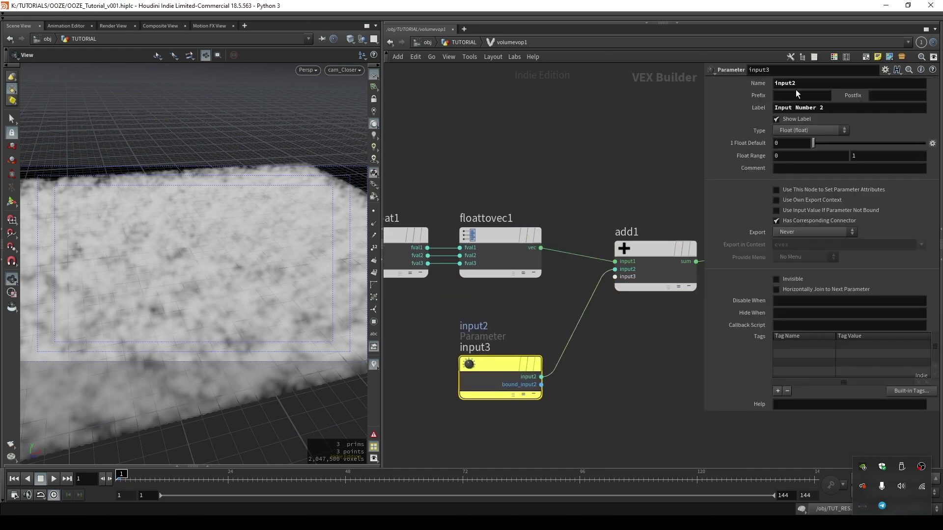
In flipsolver1 inside dopnet1, set the viscosity attribute name to viscosity and toggle Slip on Collision
{"action": "type", "text": "viscosity"}
{"action": "key", "text": "Return"}
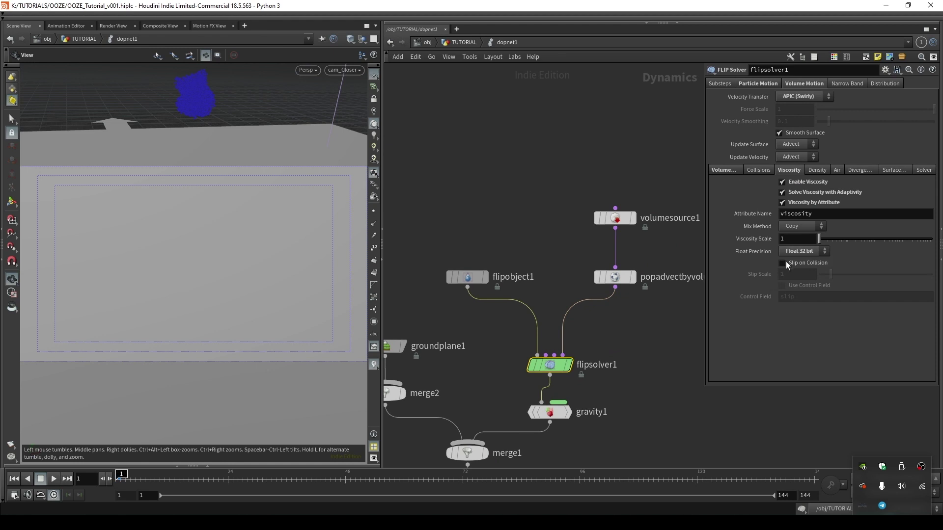
{"action": "left_click", "coordinate": [784, 263]}
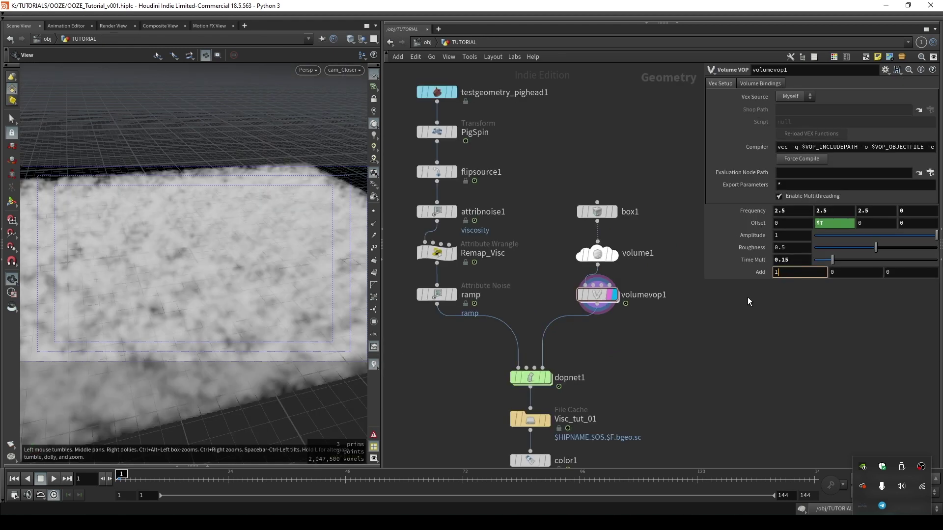
Set the first component of volumevop1's Add parameter to 10
{"action": "type", "text": "0"}
{"action": "key", "text": "Return"}
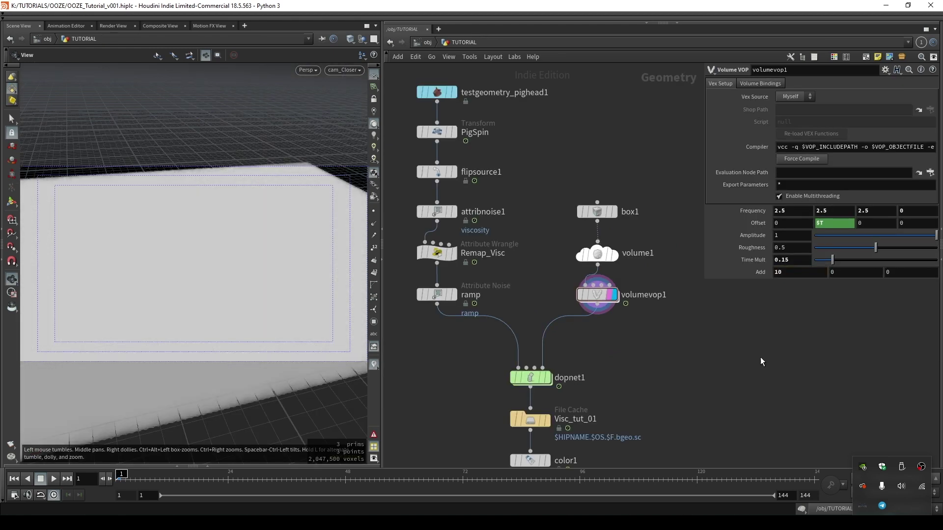